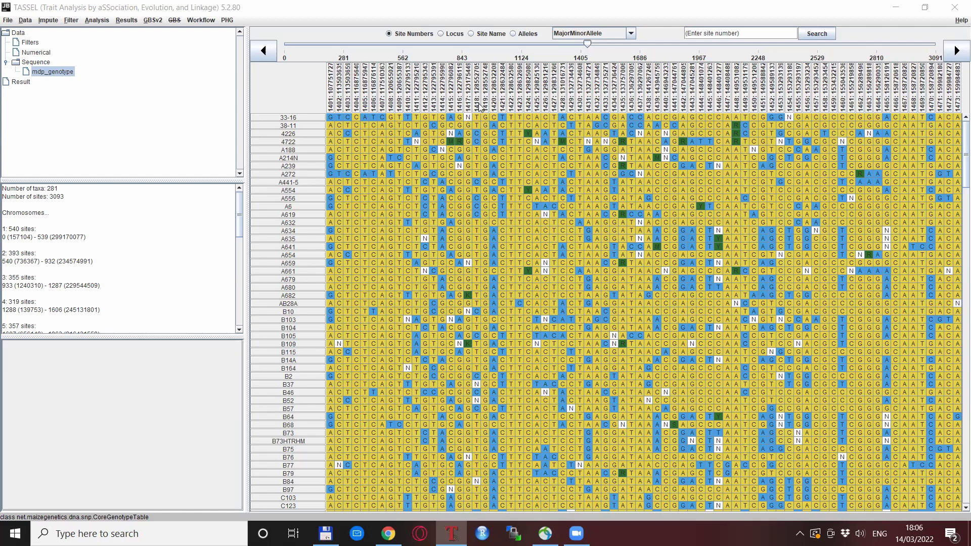
# Go to the first sites of the genotype table and read the data summary down to the nucleotide codes
pyautogui.moveTo(587, 45); pyautogui.dragTo(278, 77)
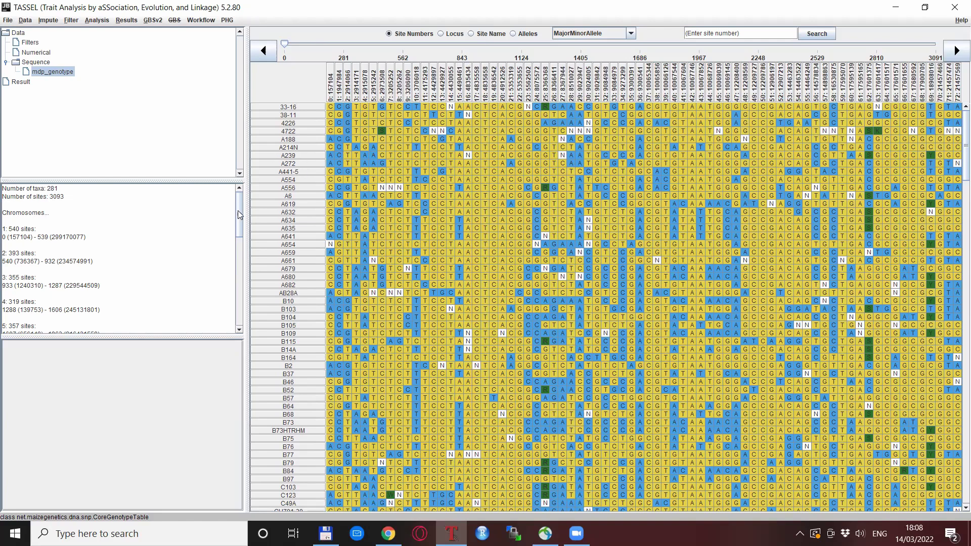
pyautogui.moveTo(239, 215); pyautogui.dragTo(257, 286)
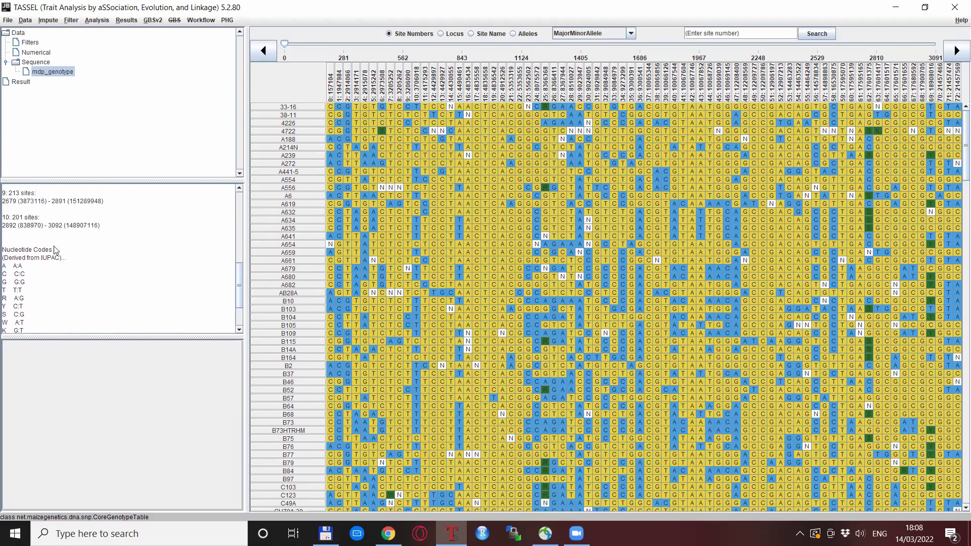
pyautogui.moveTo(241, 280); pyautogui.dragTo(243, 300)
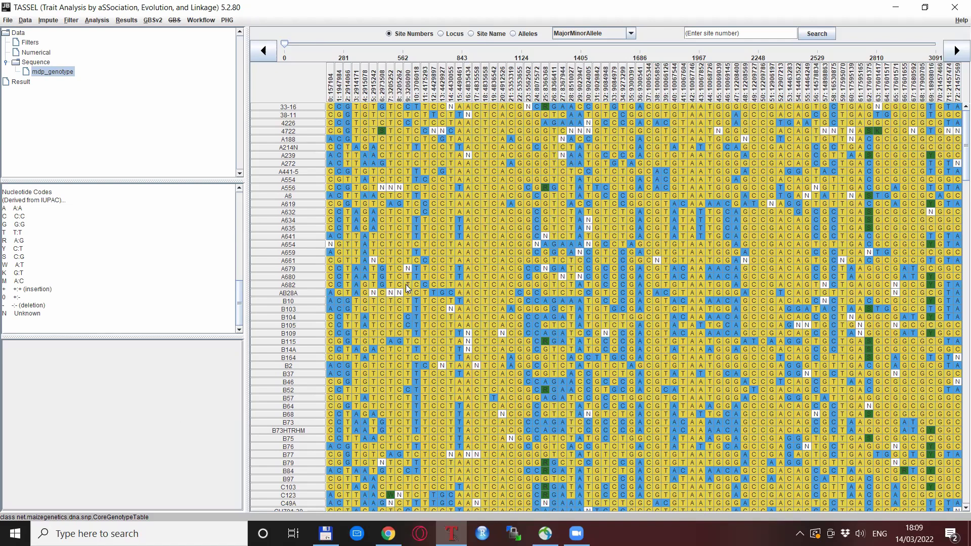
# Label the site columns by locus and inspect the chromosome assignments from the first sites to the last
pyautogui.click(438, 33)
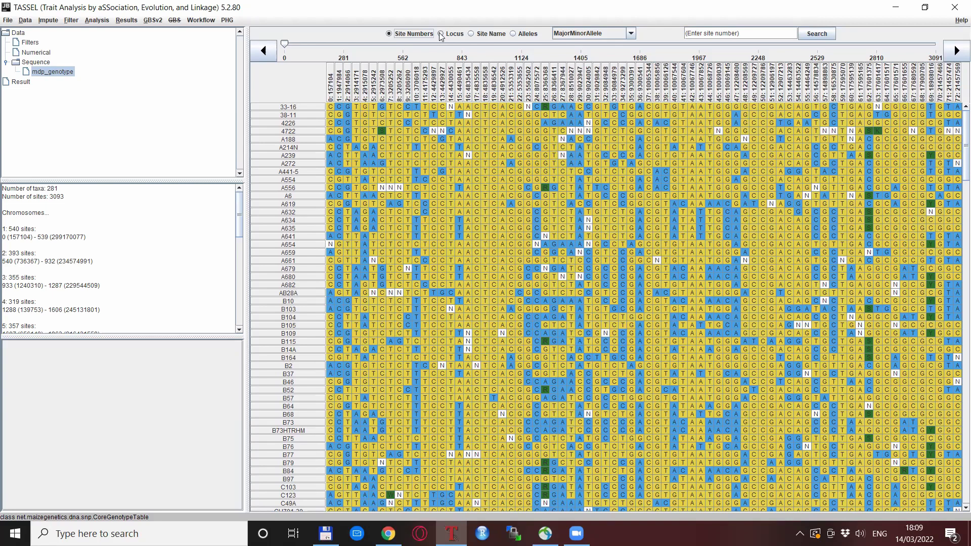
pyautogui.click(441, 33)
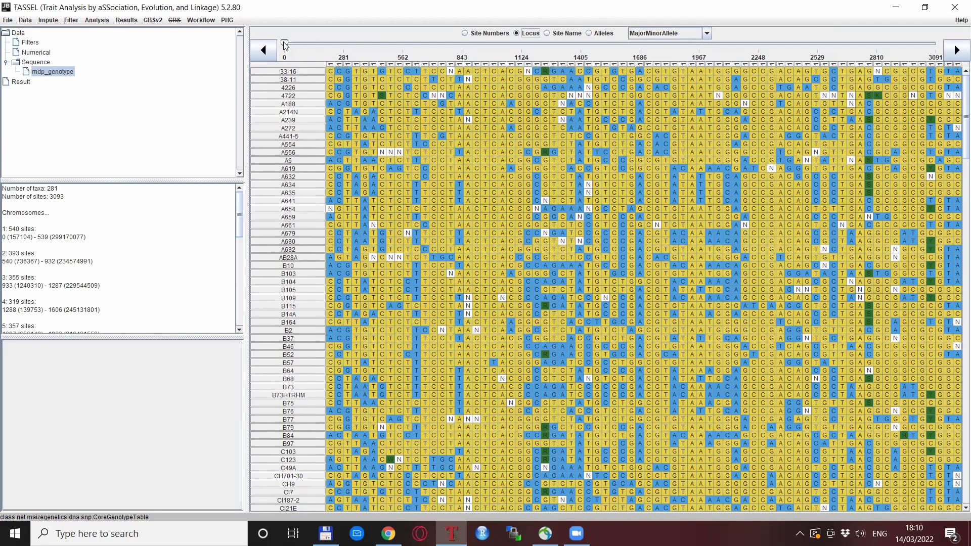
pyautogui.moveTo(285, 47); pyautogui.dragTo(715, 59)
pyautogui.moveTo(797, 61); pyautogui.dragTo(957, 71)
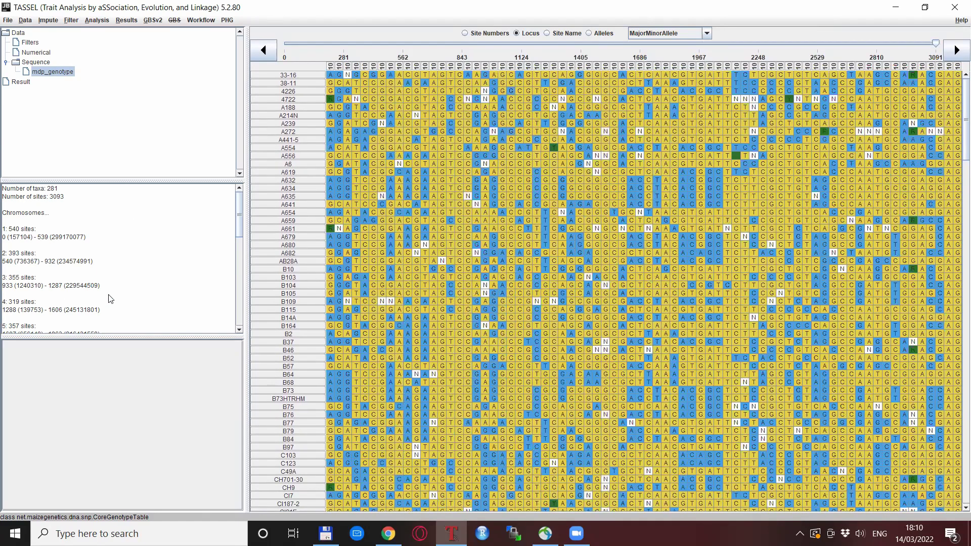
pyautogui.scroll(-8, 243, 226)
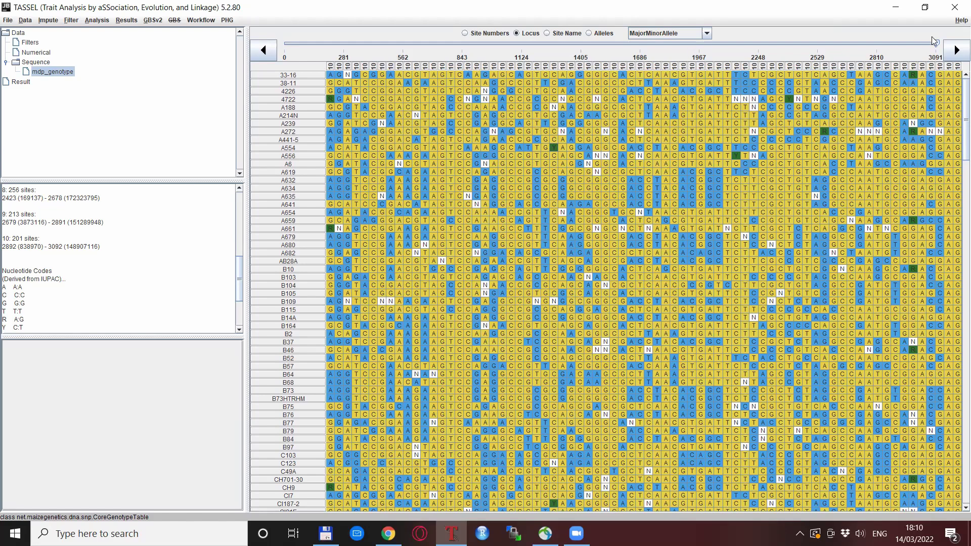
pyautogui.moveTo(936, 43); pyautogui.dragTo(796, 44)
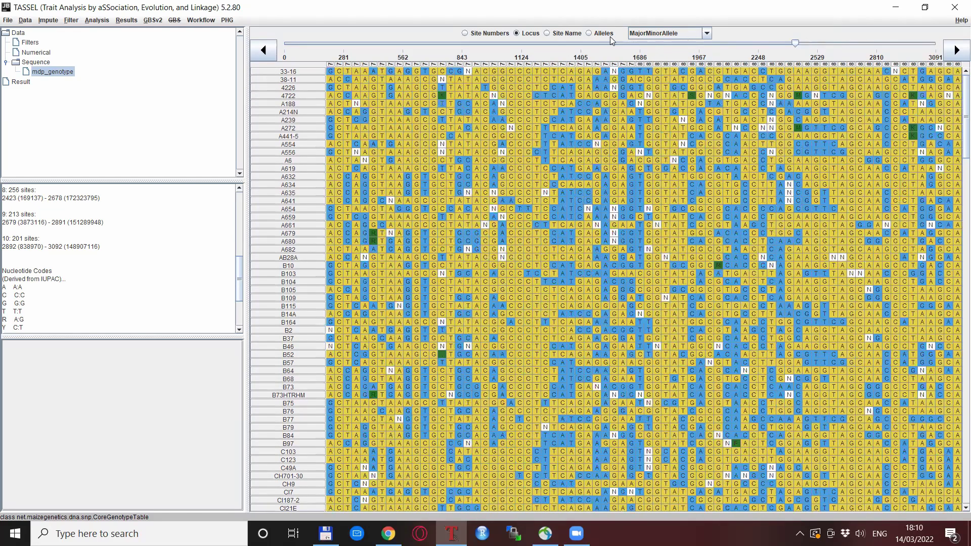
# Show site names above the columns around the middle of the table, and switch the labels to alleles
pyautogui.click(591, 42)
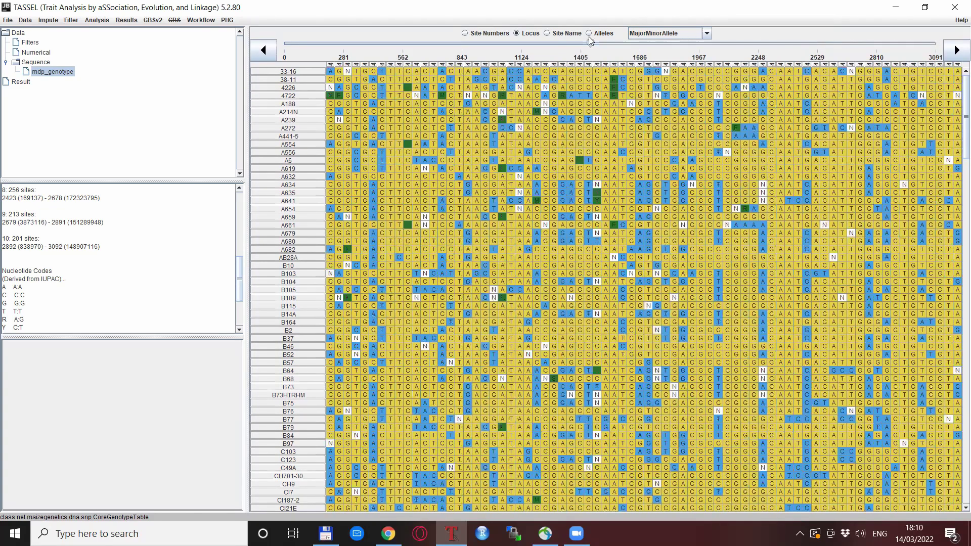
pyautogui.click(547, 33)
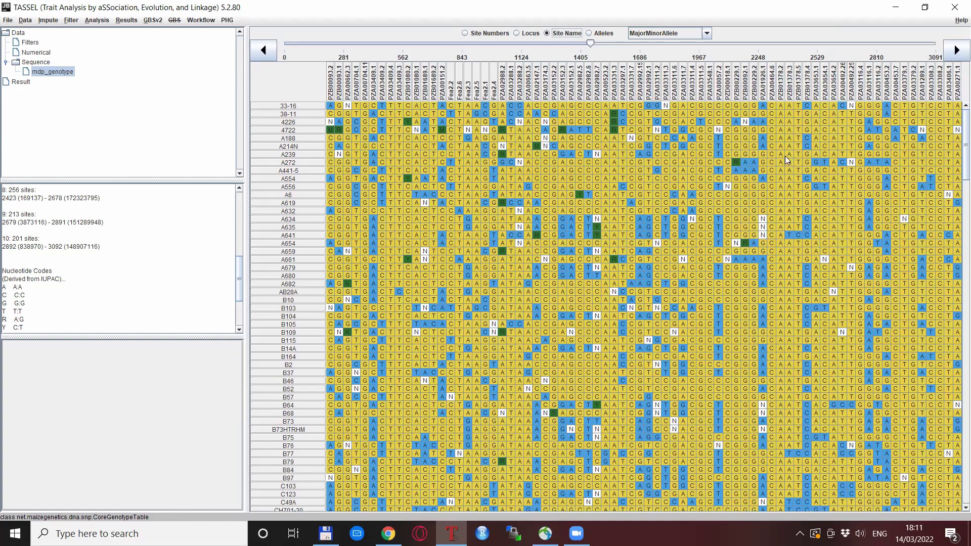
pyautogui.click(590, 34)
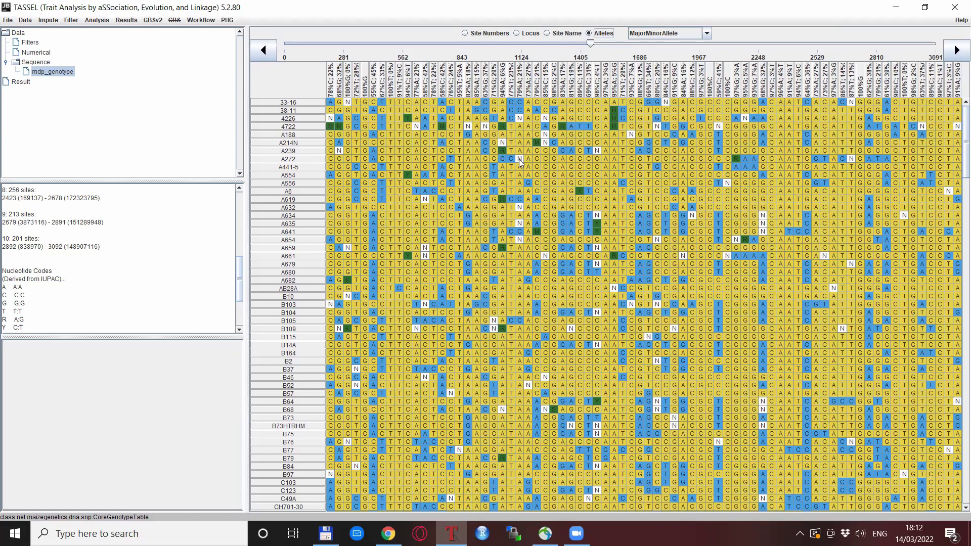
# Highlight the heterozygous genotypes to look through the taxa, and restore the MajorMinorAllele colouring
pyautogui.click(708, 34)
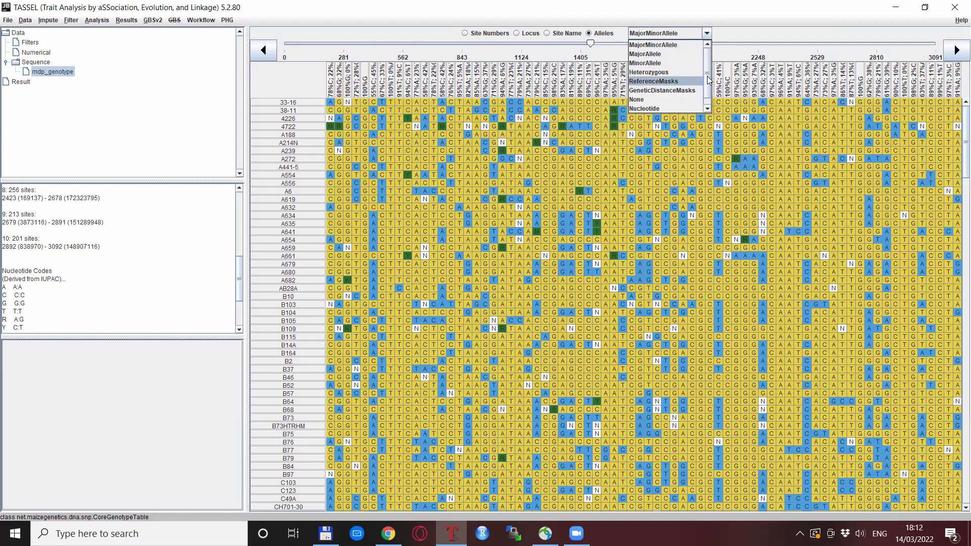
pyautogui.scroll(-1, 712, 85)
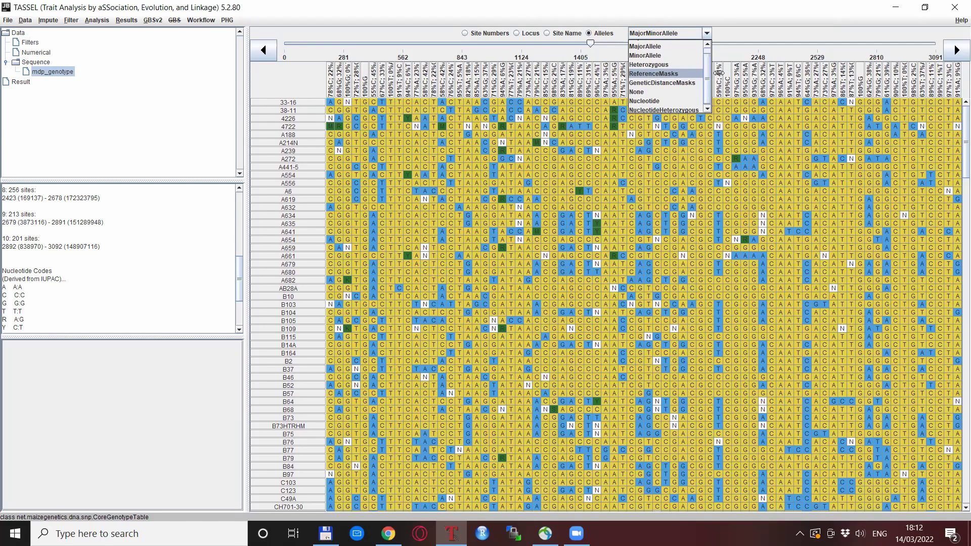
pyautogui.scroll(1, 715, 73)
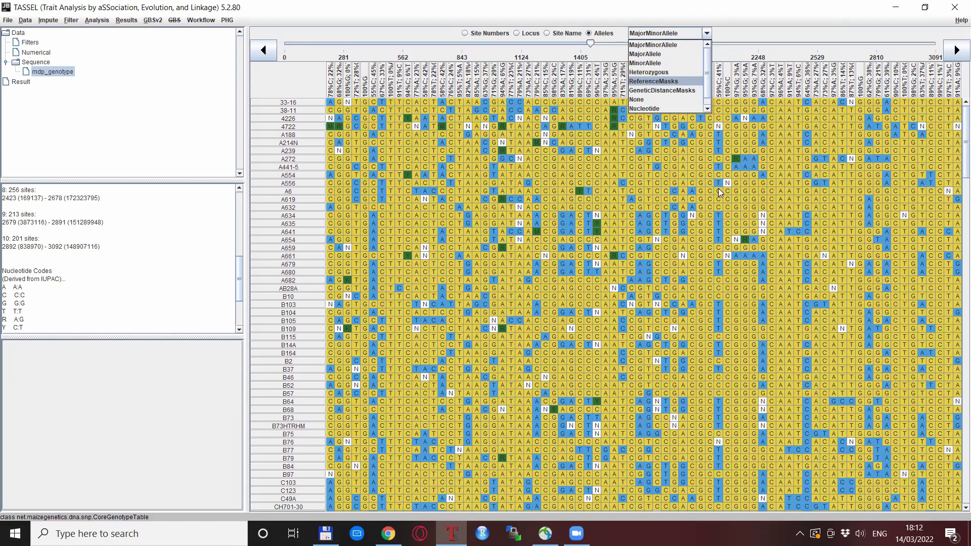
pyautogui.click(659, 74)
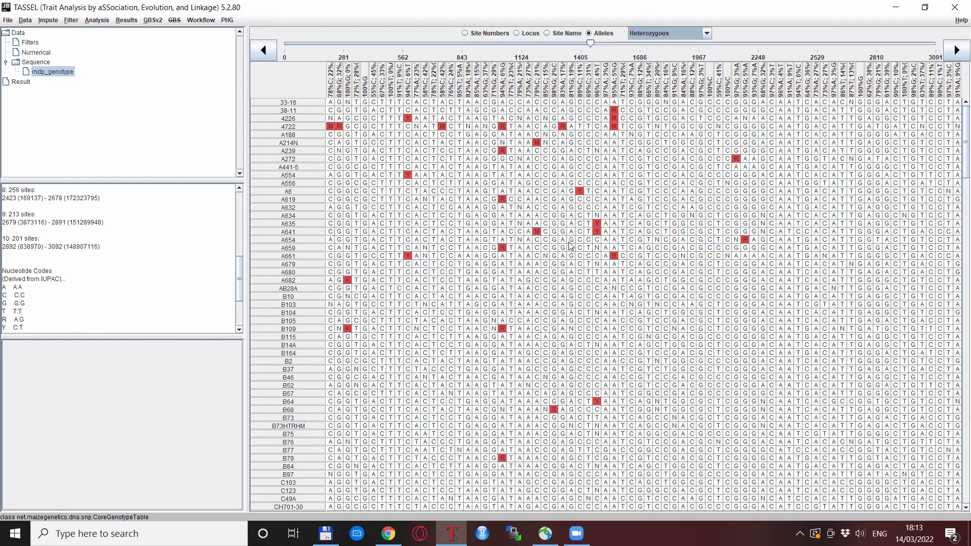
pyautogui.scroll(-4, 635, 412)
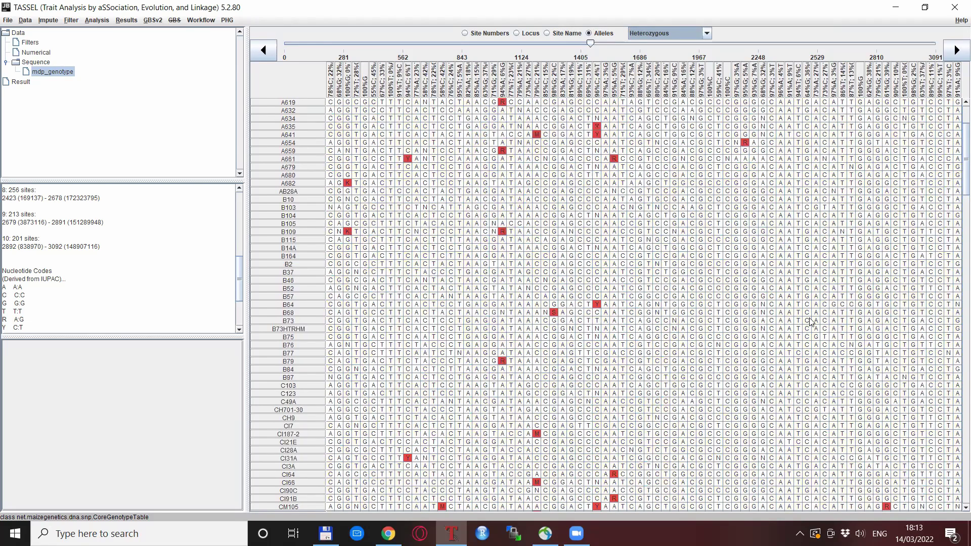
pyautogui.scroll(4, 744, 292)
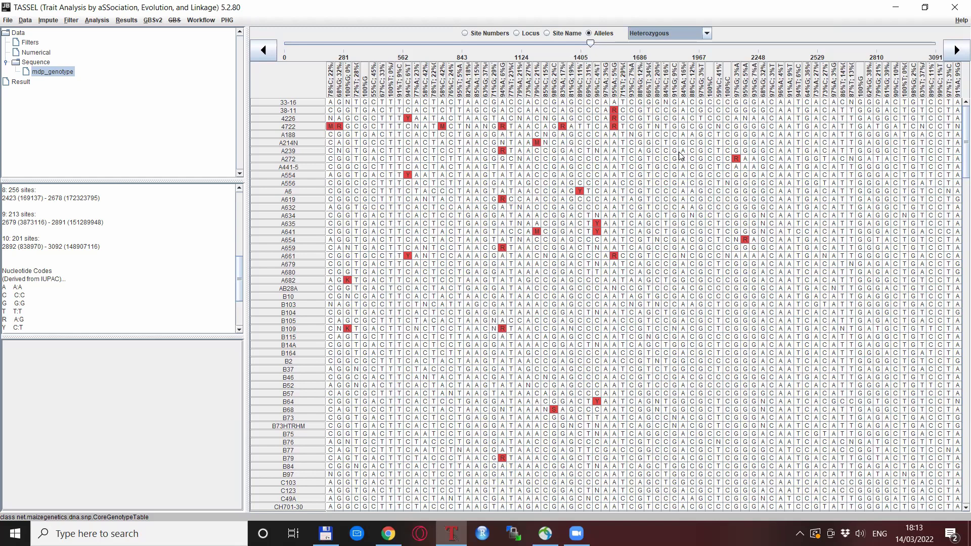
pyautogui.click(709, 32)
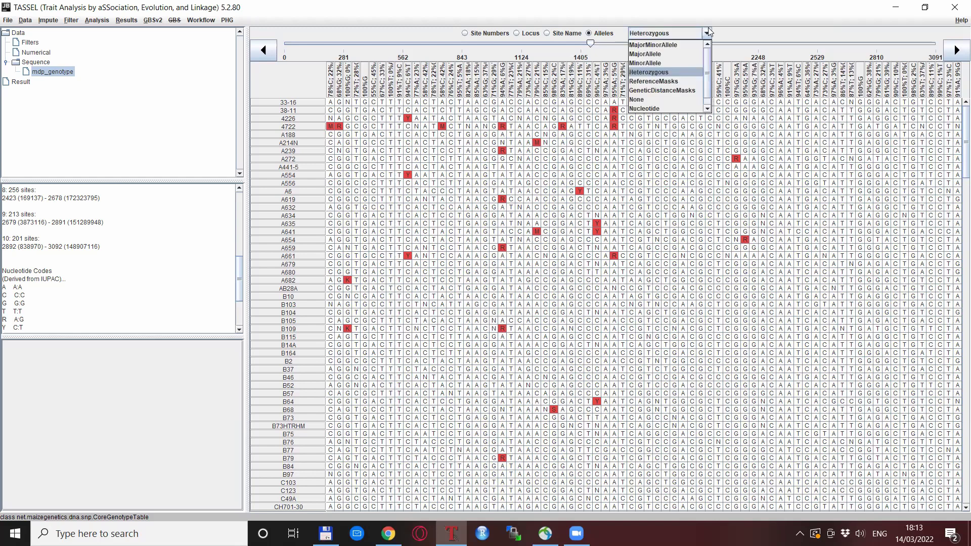
pyautogui.click(671, 45)
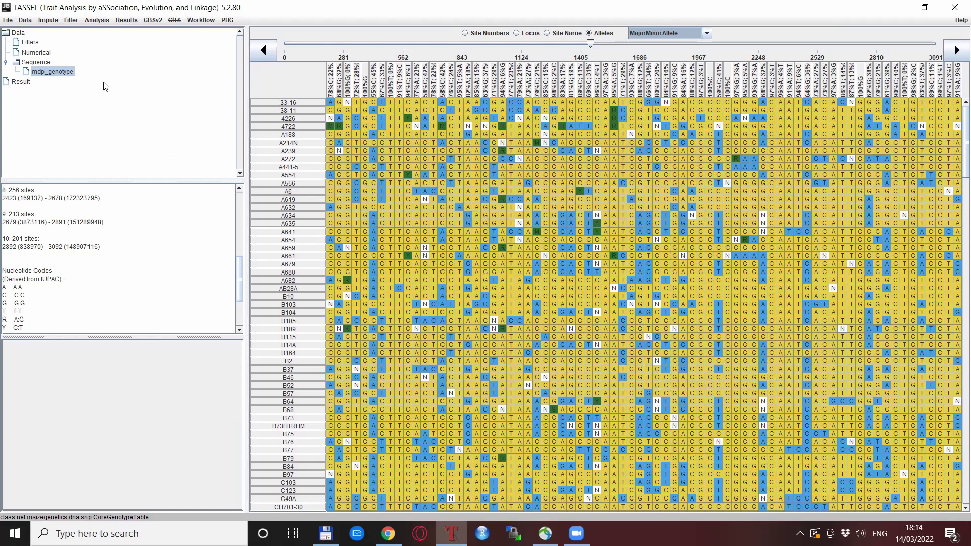
# Open the Filter Genotype Table Sites settings for mdp_genotype and read the descriptions of their parameters
pyautogui.click(76, 21)
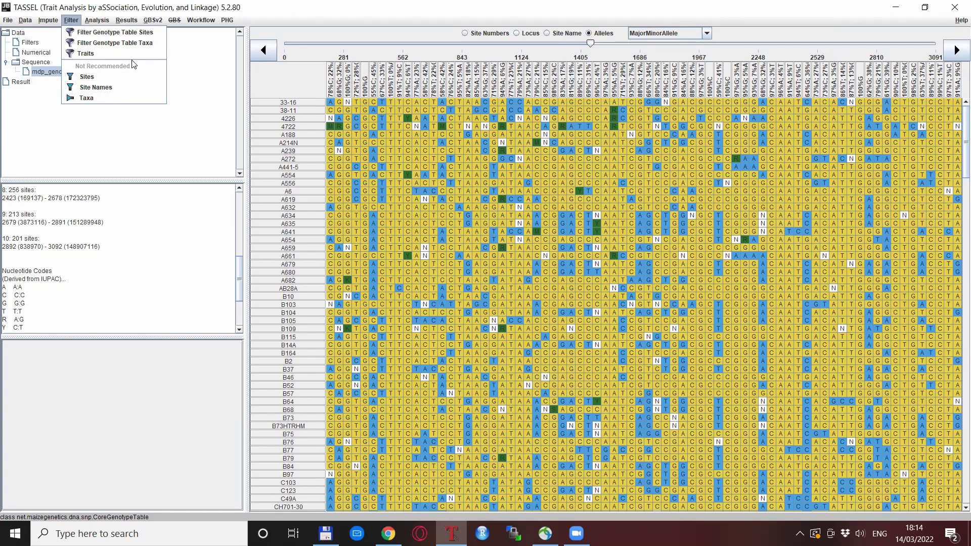
pyautogui.moveTo(231, 20)
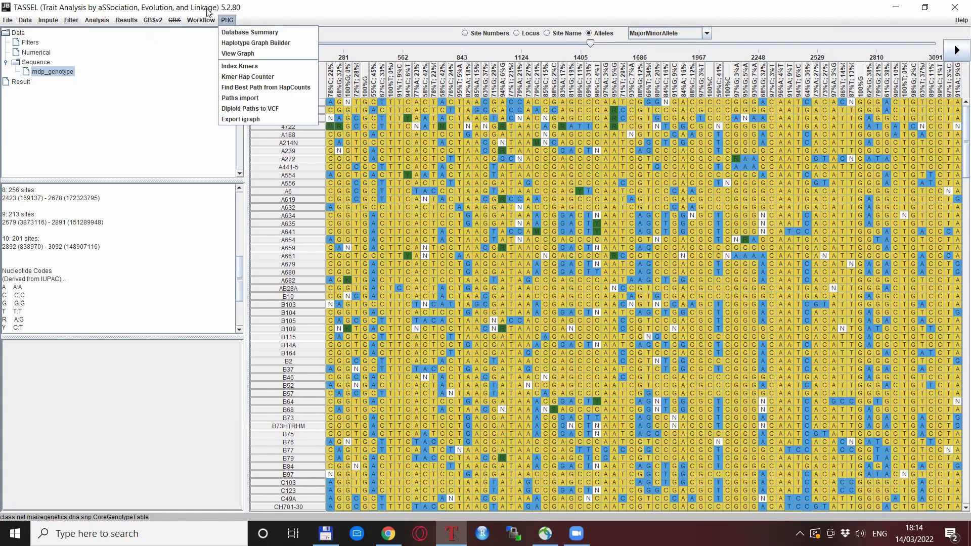
pyautogui.moveTo(71, 20)
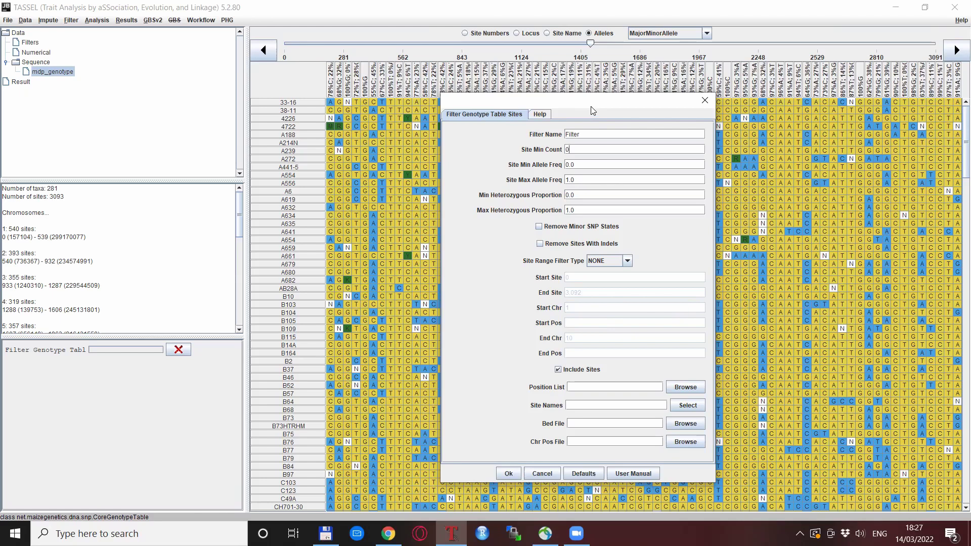
pyautogui.click(546, 114)
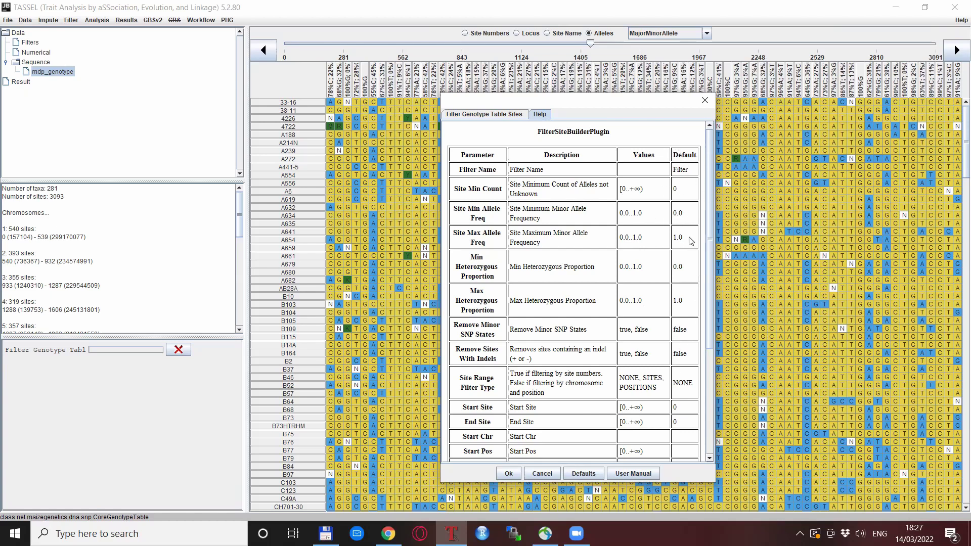
pyautogui.click(484, 116)
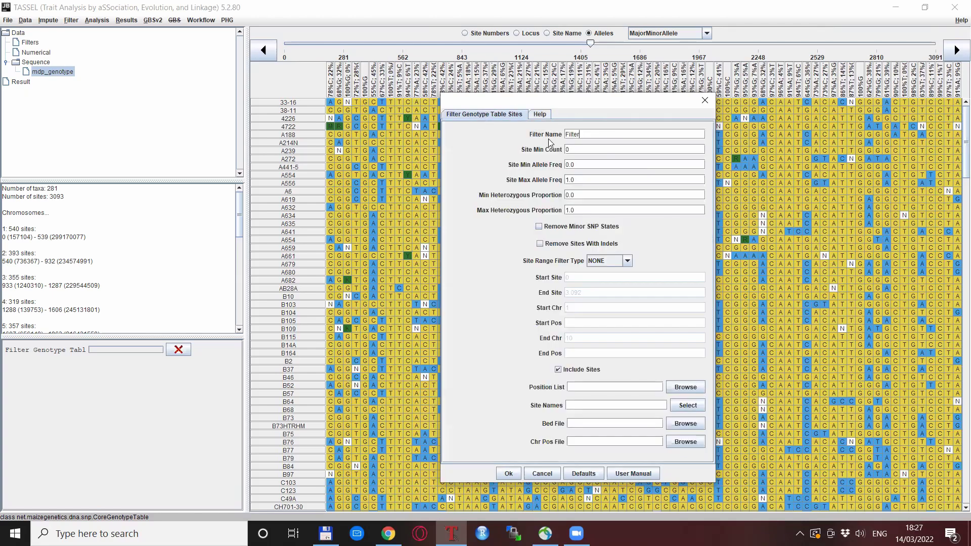
# Name the site filter FilterTest and check the help description of the Site Min Count parameter
pyautogui.click(605, 137)
pyautogui.write('Test')
pyautogui.click(577, 150)
pyautogui.moveTo(608, 101); pyautogui.dragTo(564, 120)
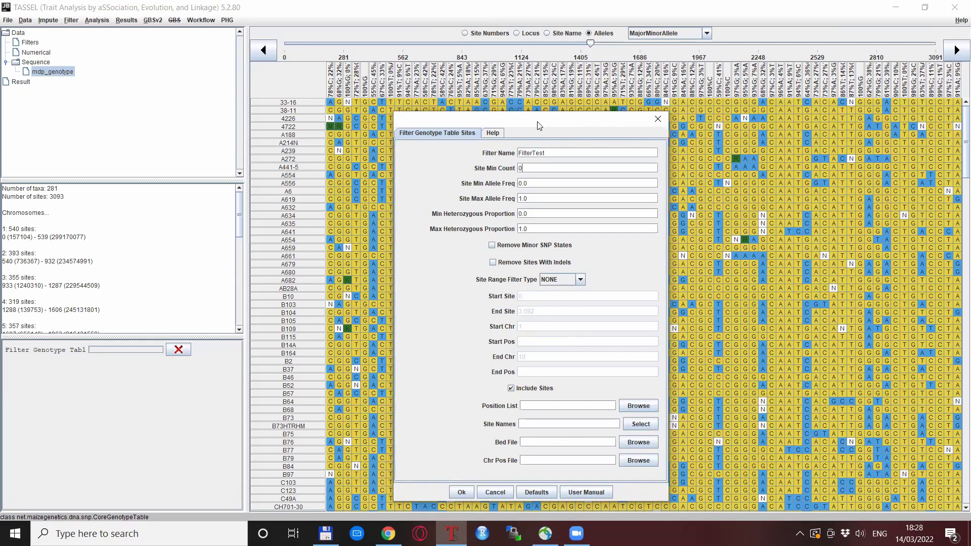
pyautogui.click(498, 133)
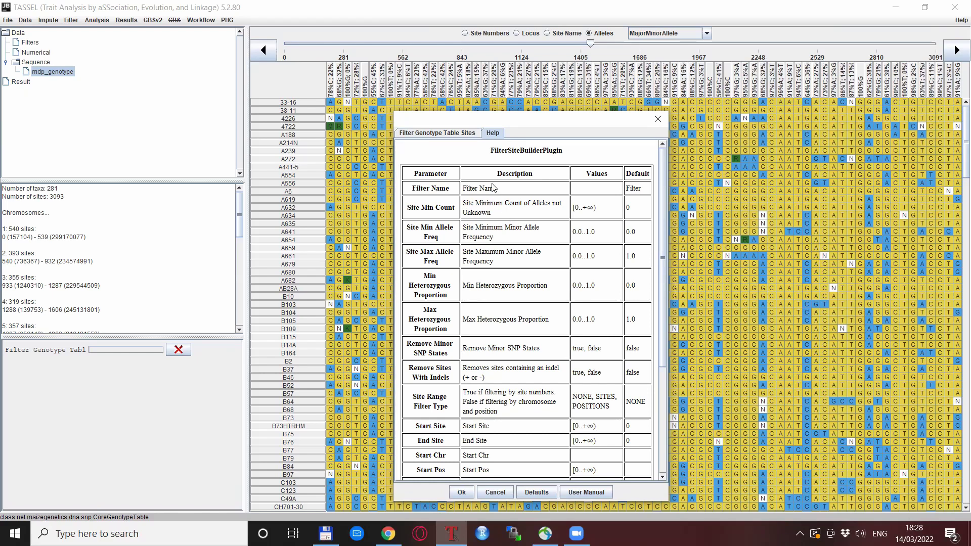
pyautogui.click(452, 134)
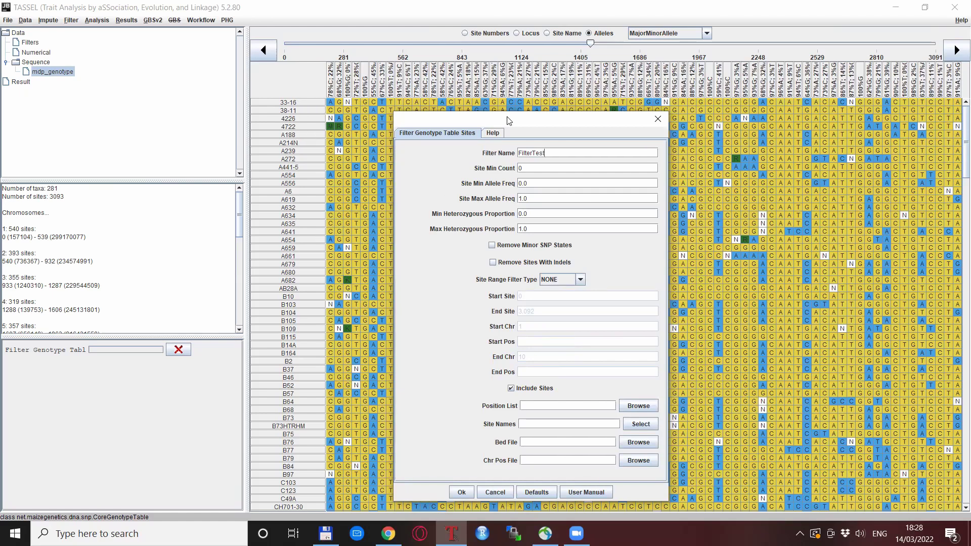
# Set the filter's Site Min Count to 280 and apply it to the genotype table
pyautogui.moveTo(514, 118); pyautogui.dragTo(392, 119)
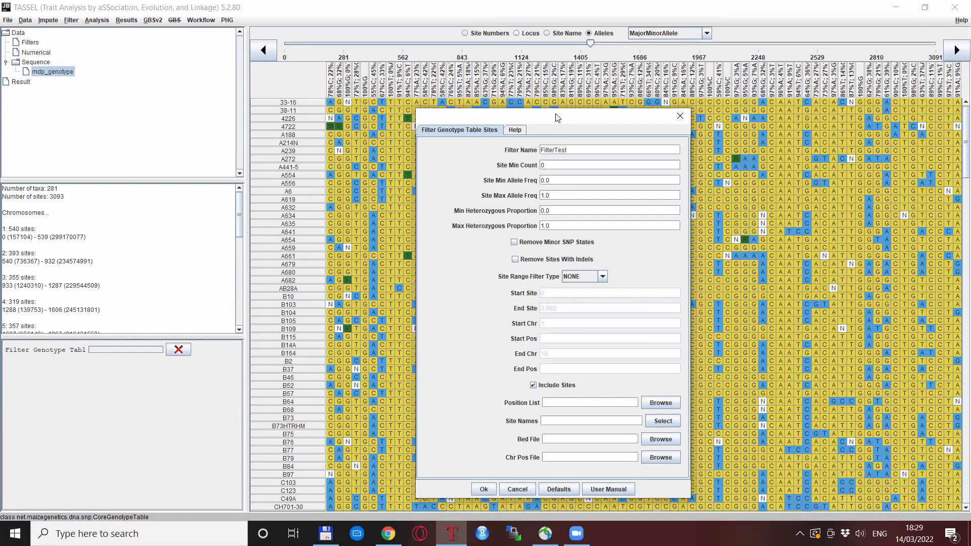
pyautogui.moveTo(557, 117); pyautogui.dragTo(533, 117)
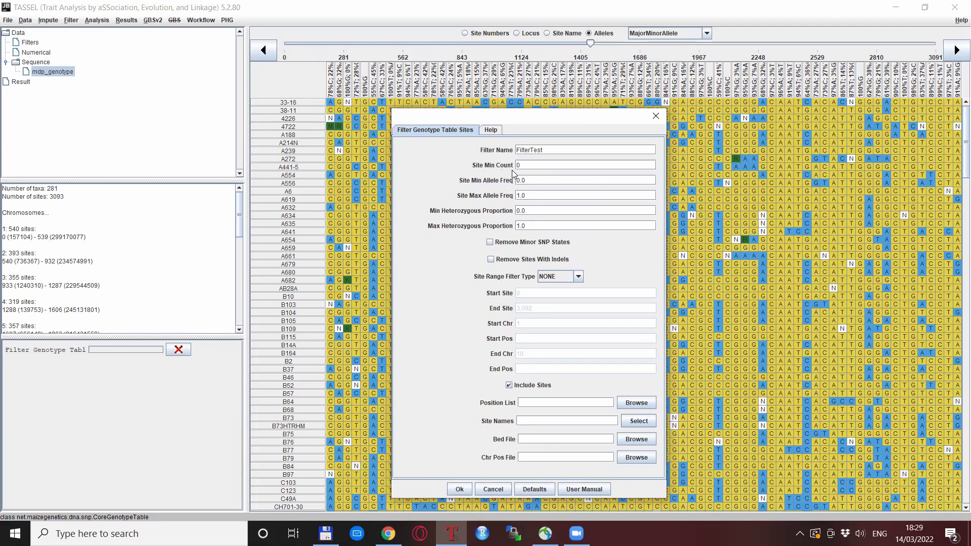
pyautogui.click(559, 162)
pyautogui.write('28')
pyautogui.moveTo(592, 116); pyautogui.dragTo(600, 58)
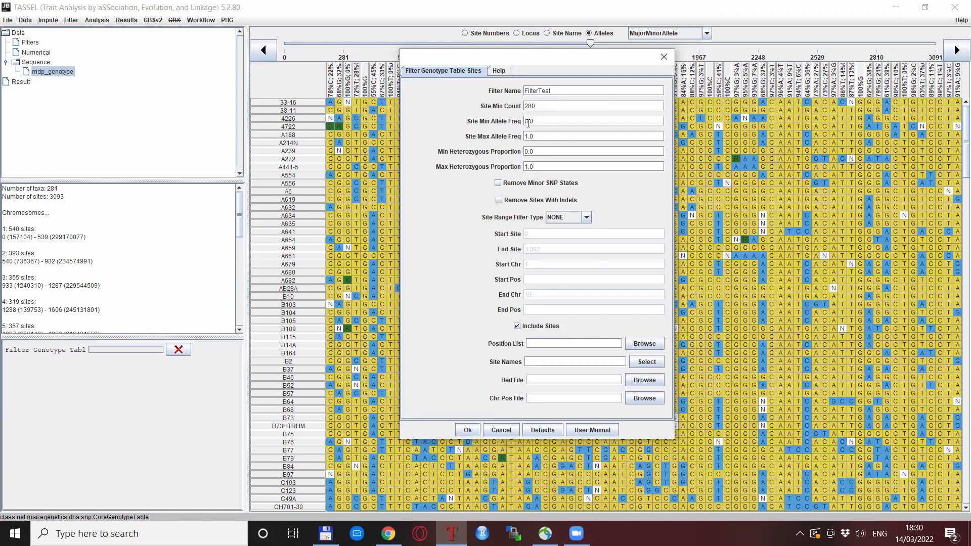
pyautogui.click(468, 431)
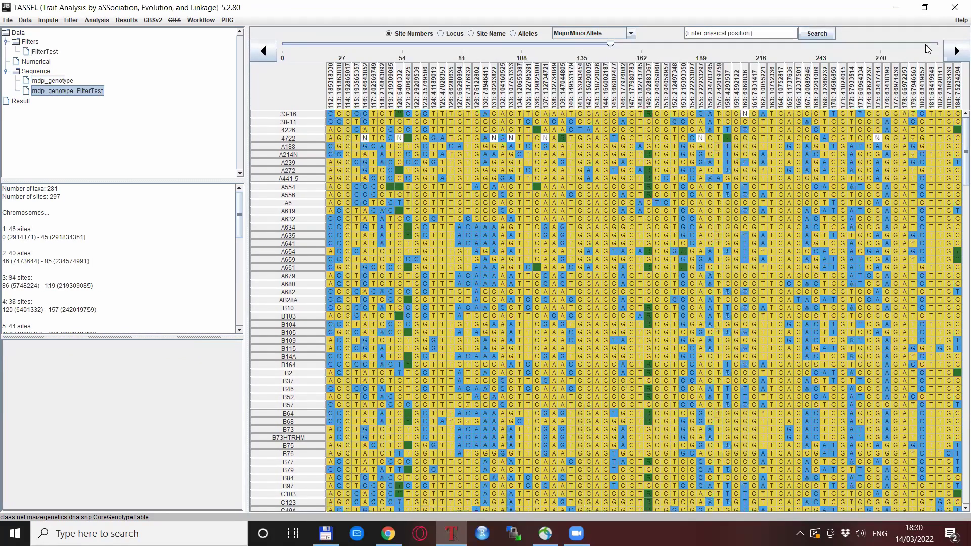
# Inspect the filtered genotype table along its full range of sites, from the last ones back towards the beginning
pyautogui.click(755, 44)
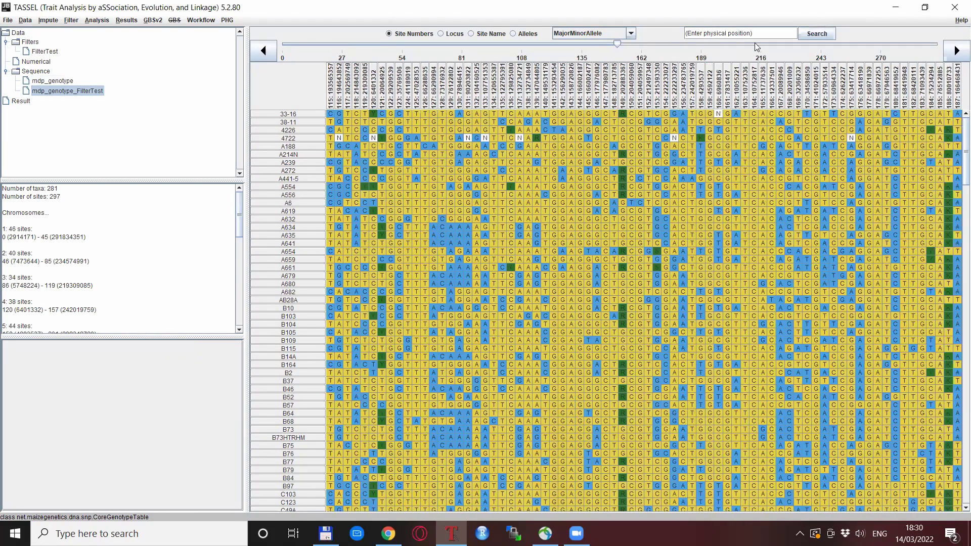
pyautogui.click(755, 44)
pyautogui.moveTo(956, 34); pyautogui.dragTo(955, 104)
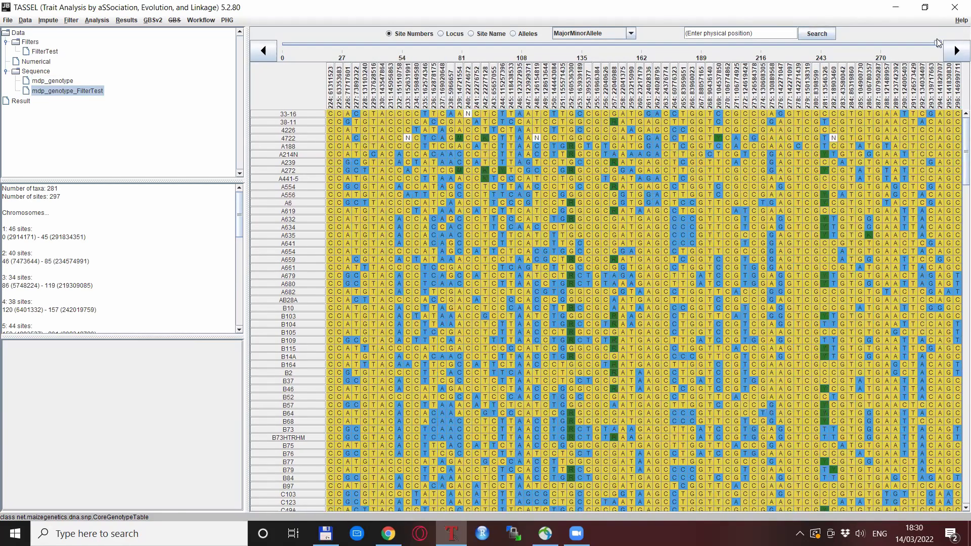
pyautogui.moveTo(935, 46); pyautogui.dragTo(584, 45)
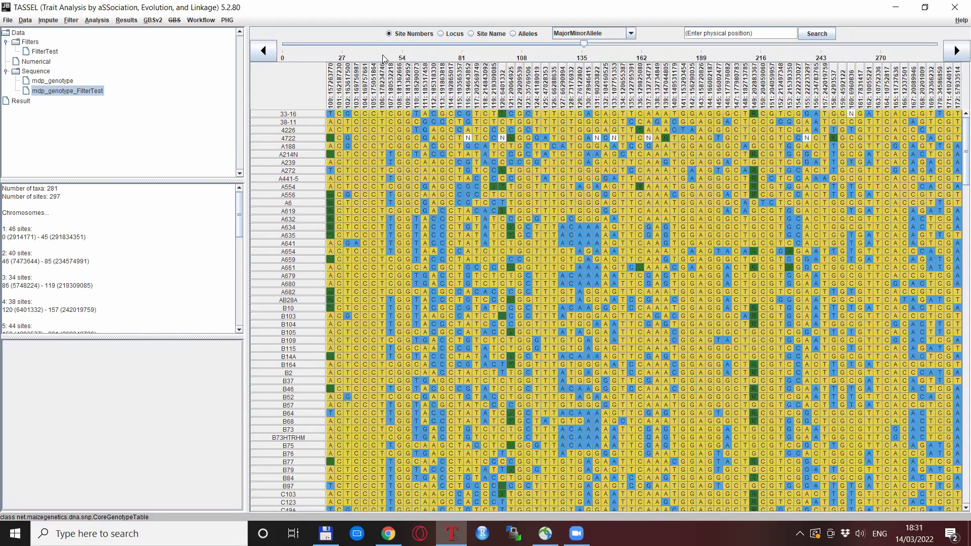
pyautogui.moveTo(382, 55); pyautogui.dragTo(393, 56)
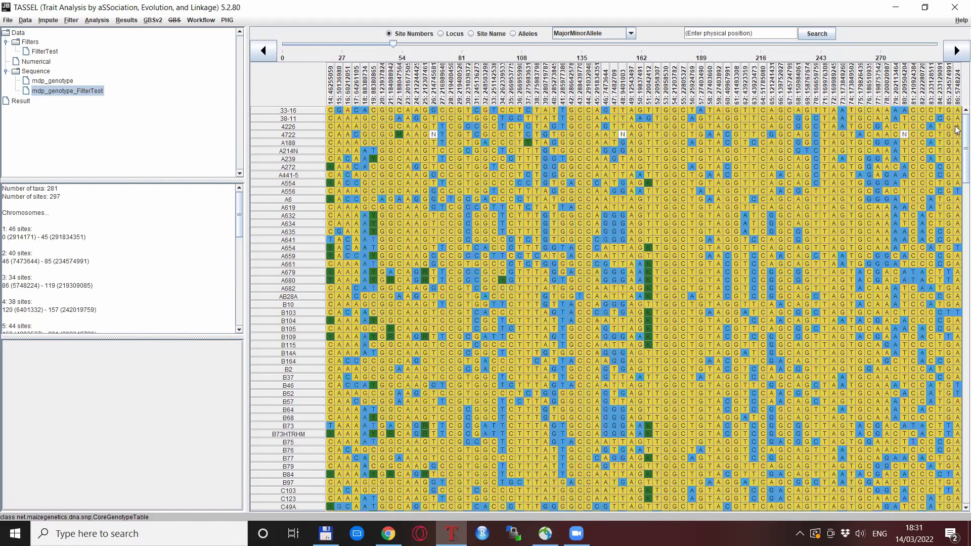
# Examine the unknown alleles in the filtered genotype table across its taxa, including CML247, and across its range of sites
pyautogui.scroll(-10, 958, 162)
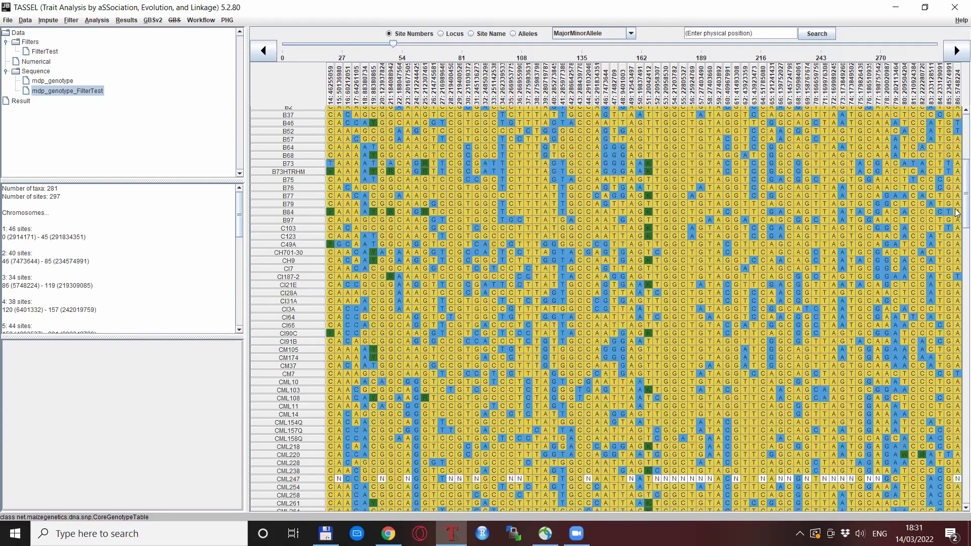
pyautogui.scroll(-10, 958, 212)
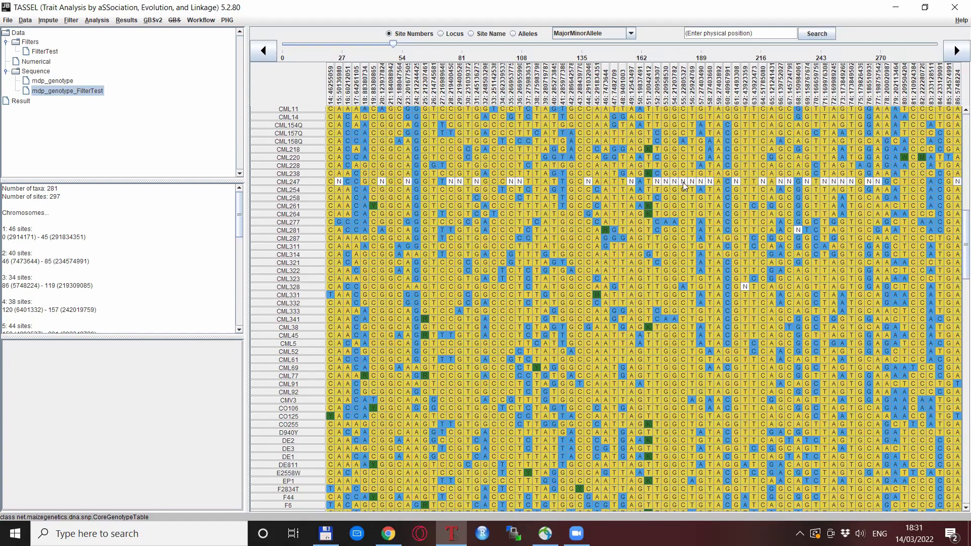
pyautogui.scroll(7, 957, 203)
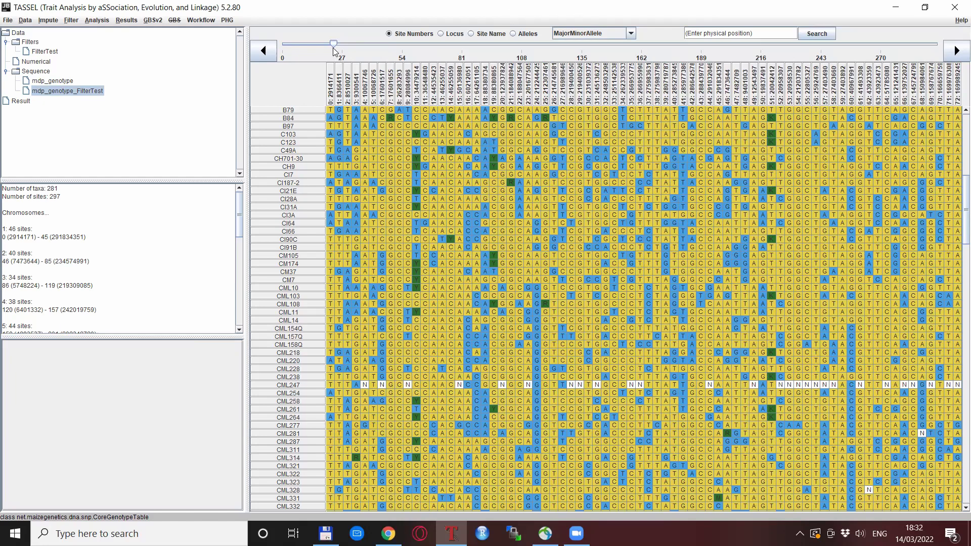
pyautogui.moveTo(334, 44); pyautogui.dragTo(414, 44)
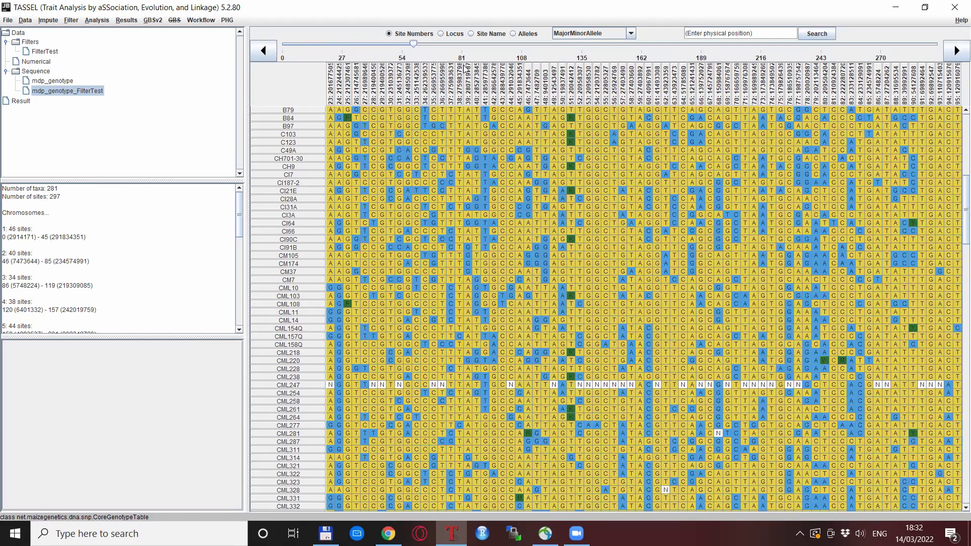
pyautogui.click(544, 80)
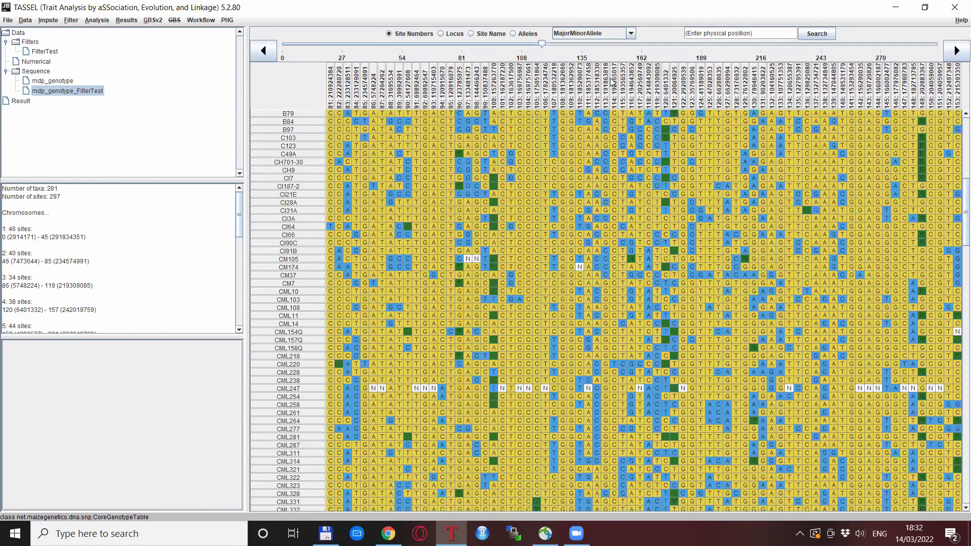
pyautogui.click(745, 83)
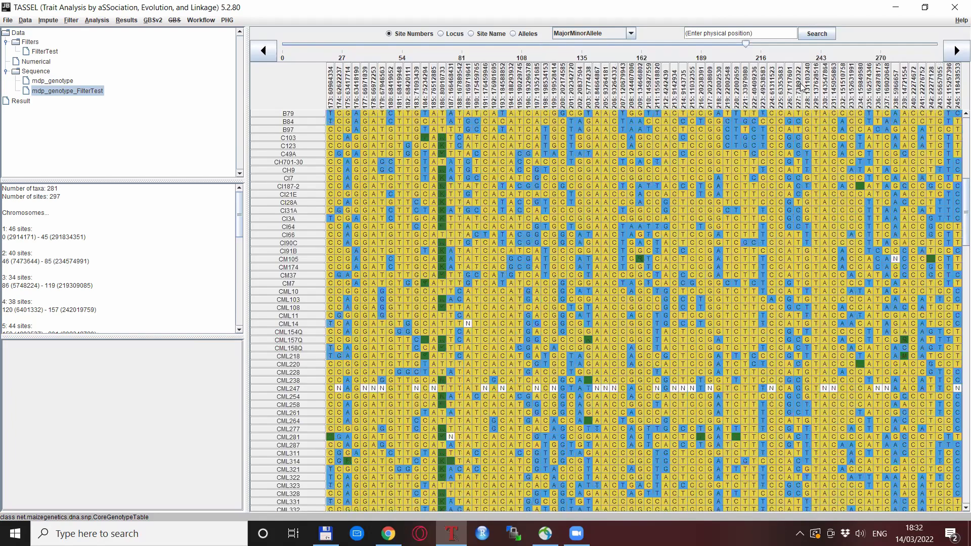
pyautogui.click(729, 87)
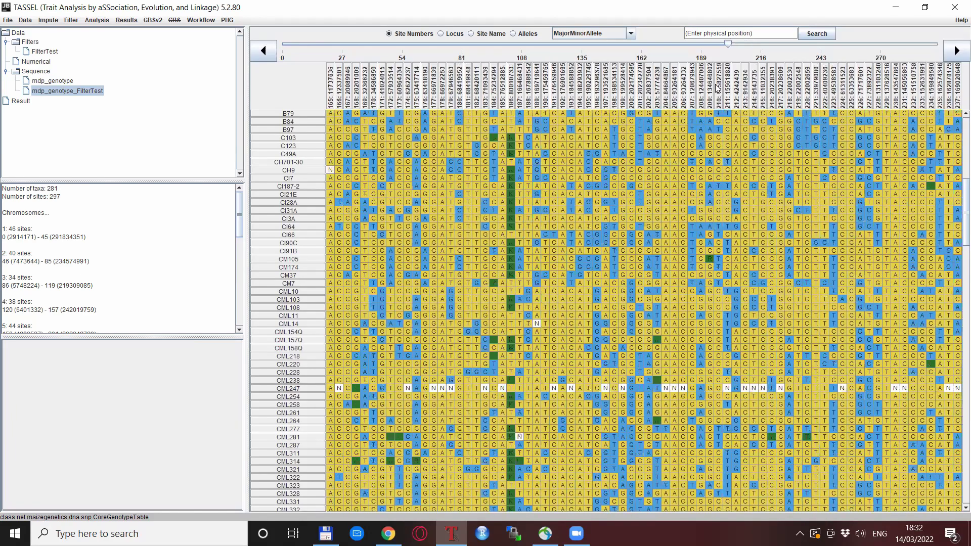
pyautogui.click(596, 88)
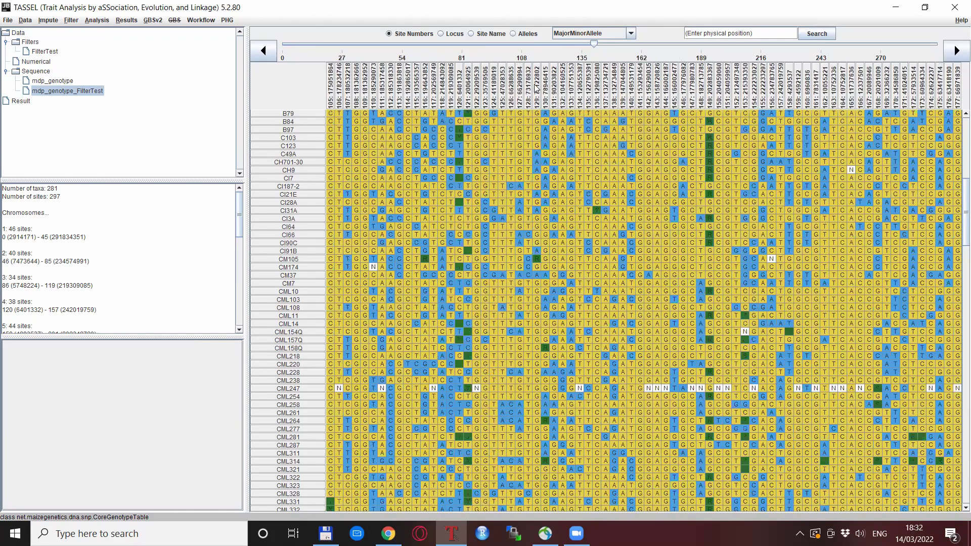
pyautogui.click(521, 45)
pyautogui.click(422, 45)
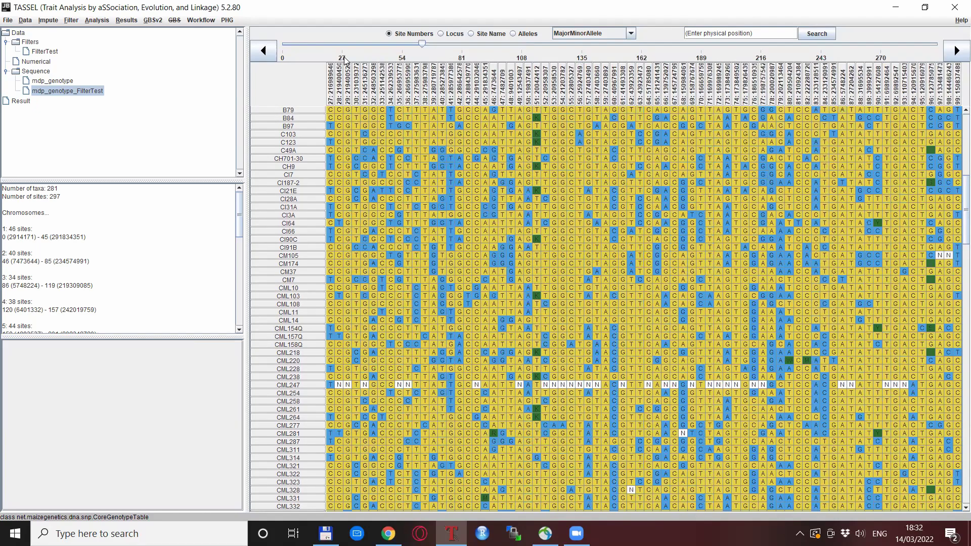
pyautogui.scroll(9, 559, 258)
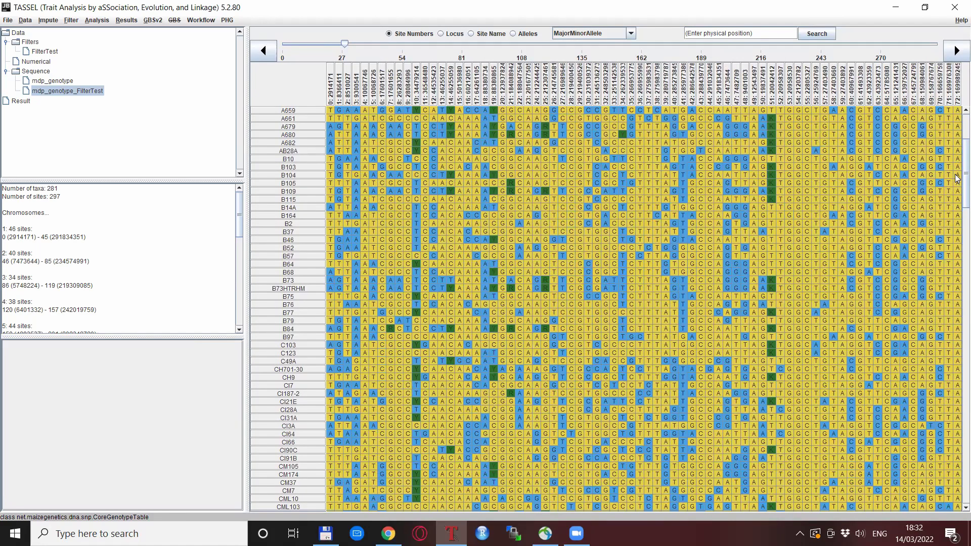
pyautogui.scroll(6, 958, 152)
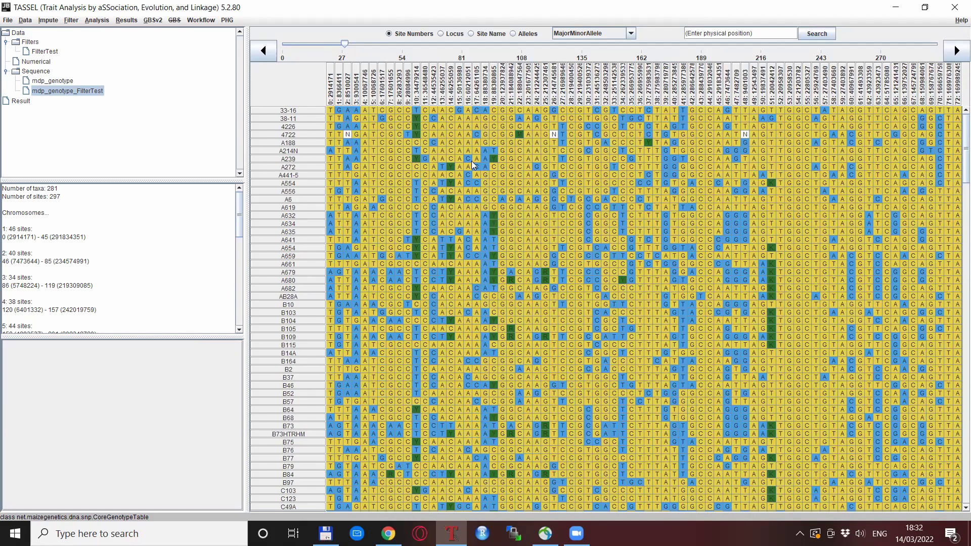
# Compare the original mdp_genotype table with mdp_genotype_FilterTest and check the site filter settings without applying them
pyautogui.click(62, 81)
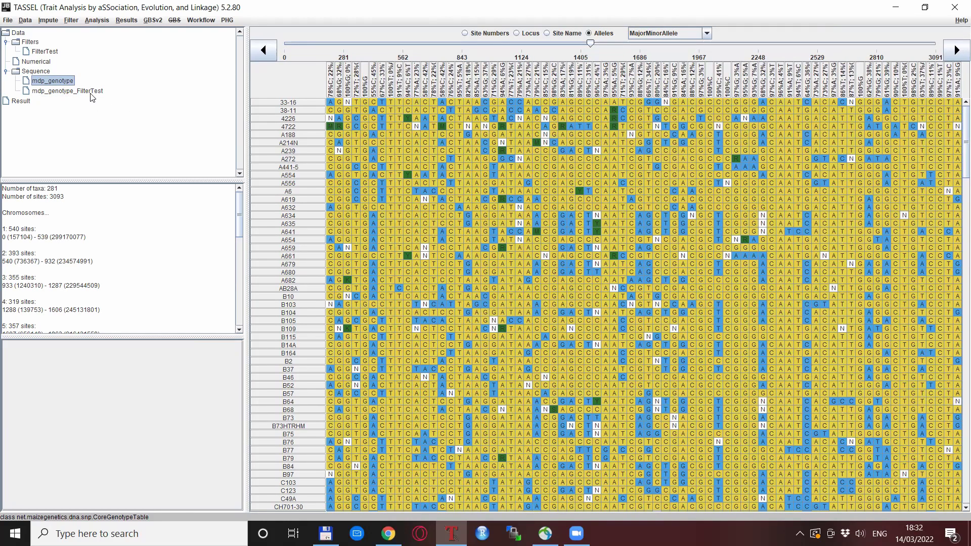
pyautogui.click(68, 91)
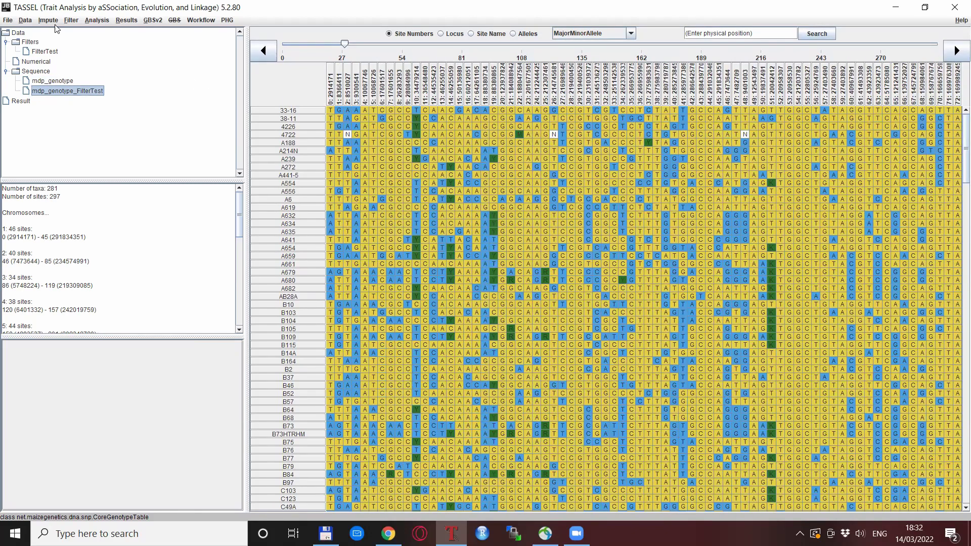
pyautogui.click(74, 21)
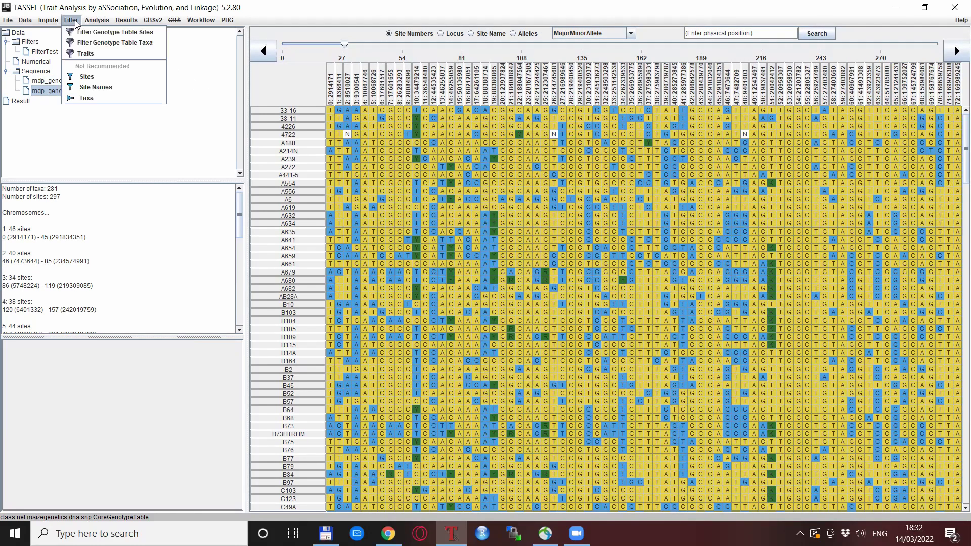
pyautogui.click(80, 33)
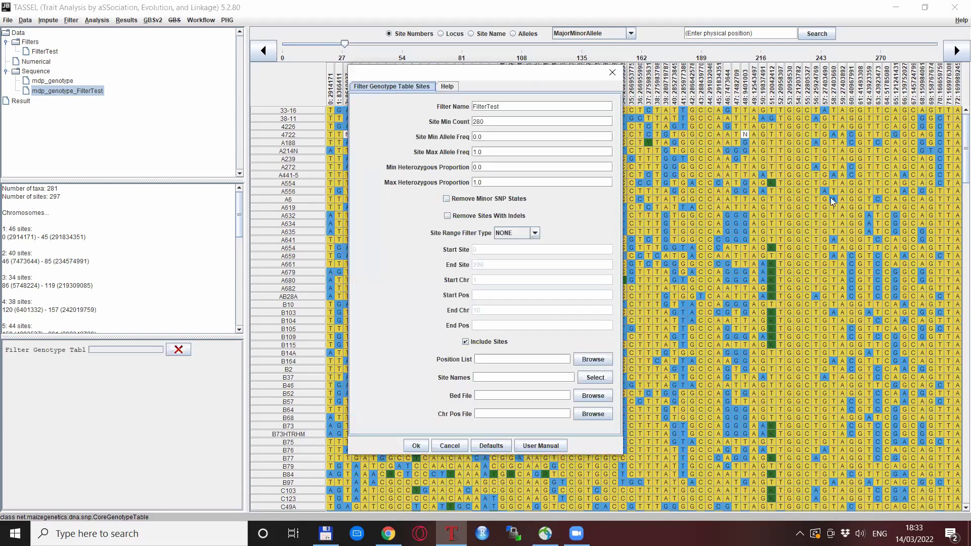
pyautogui.click(613, 73)
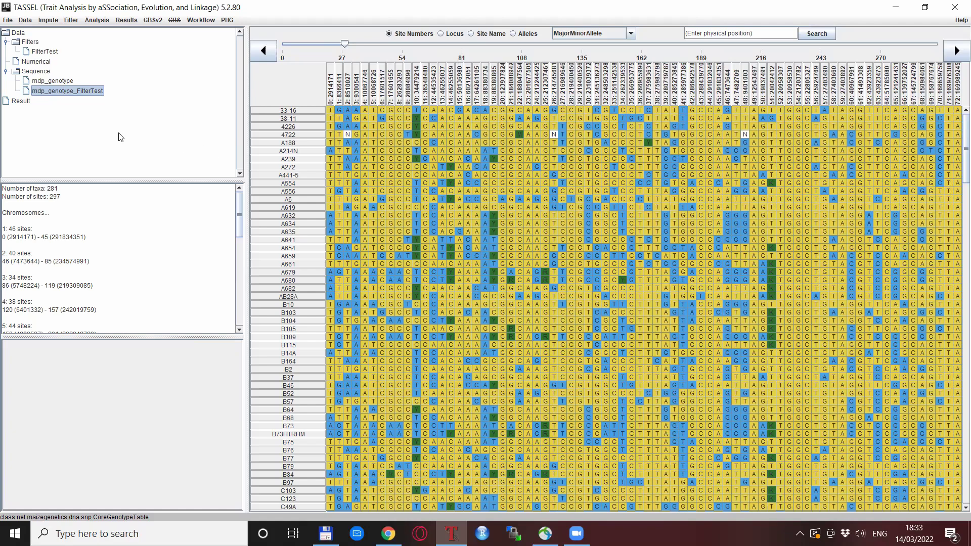
pyautogui.click(67, 81)
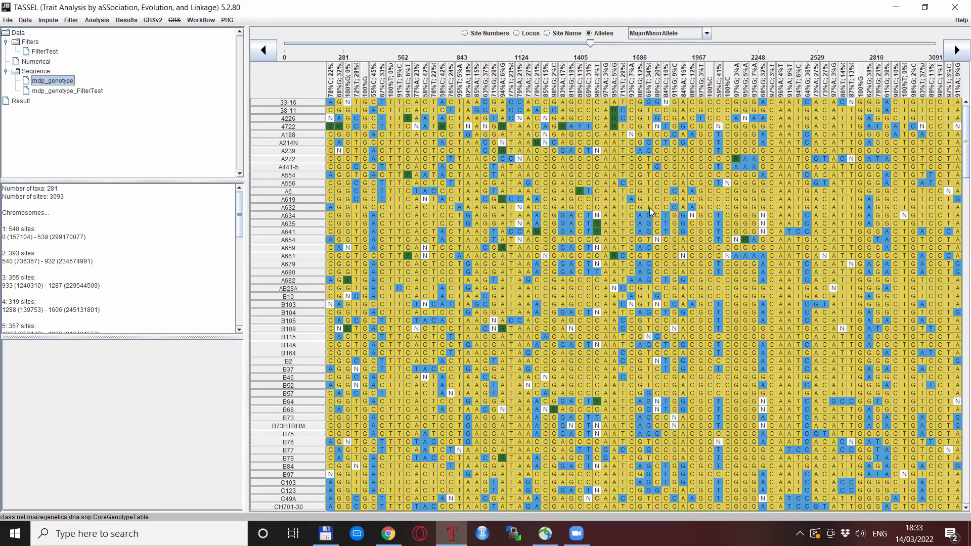
# Delete the filtered genotype table mdp_genotype_FilterTest
pyautogui.click(54, 92)
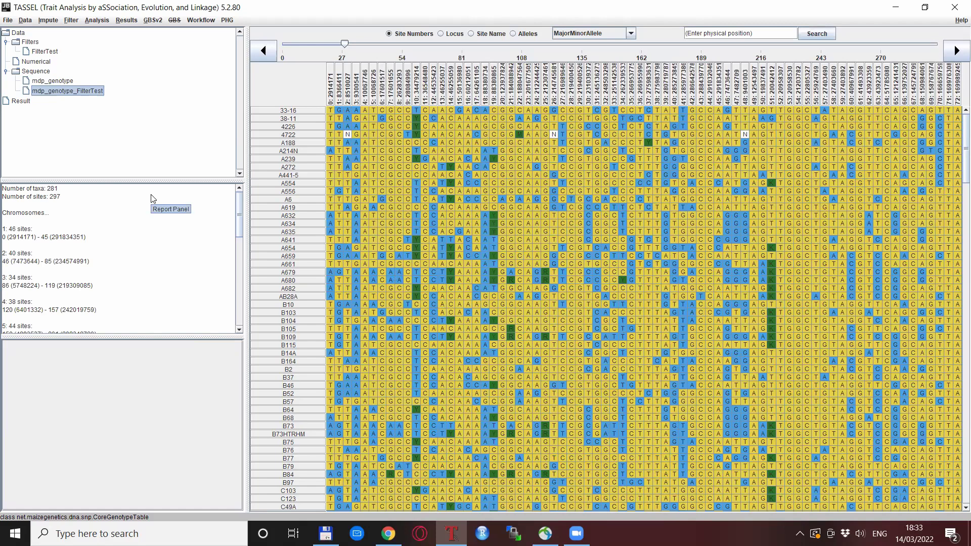
pyautogui.press('Delete')
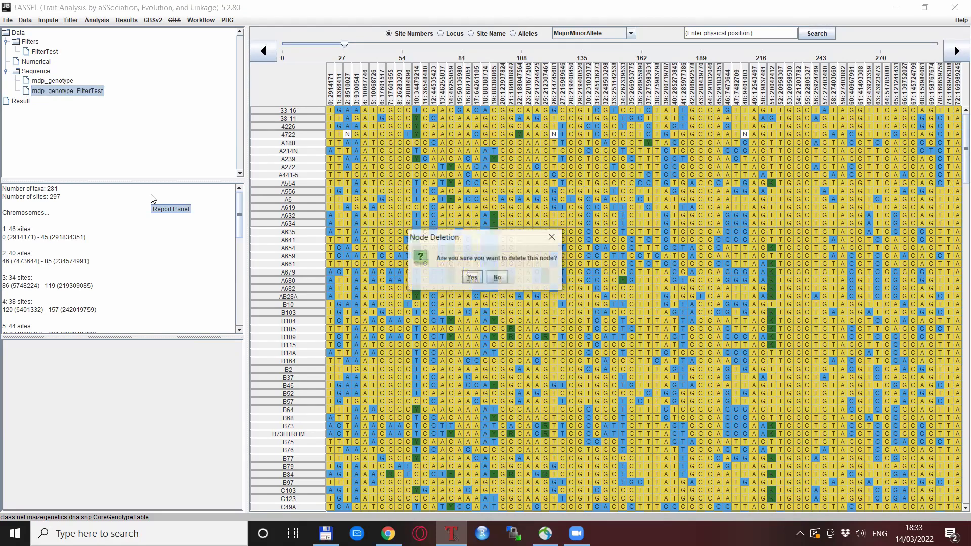
pyautogui.click(471, 278)
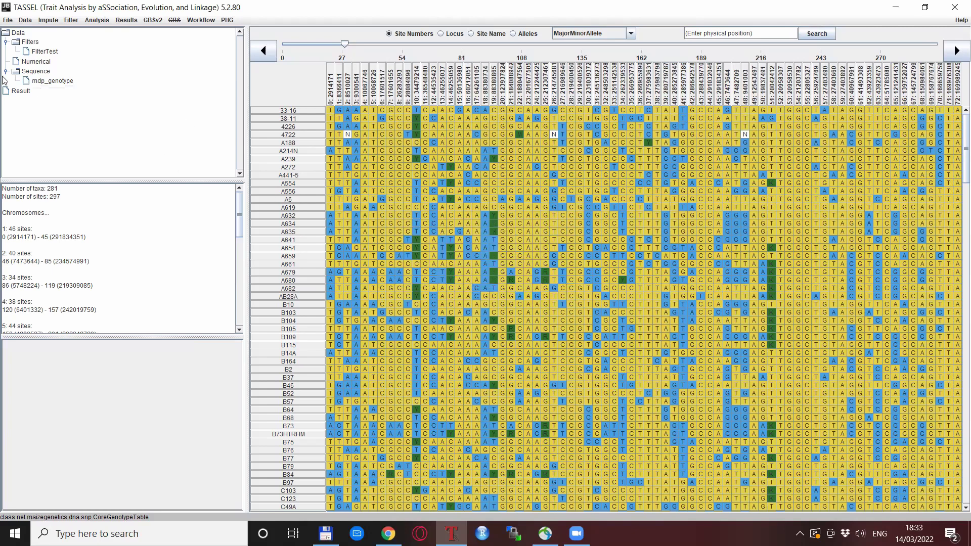
# Check the stored parameters of the FilterTest filter and delete that filter
pyautogui.click(56, 81)
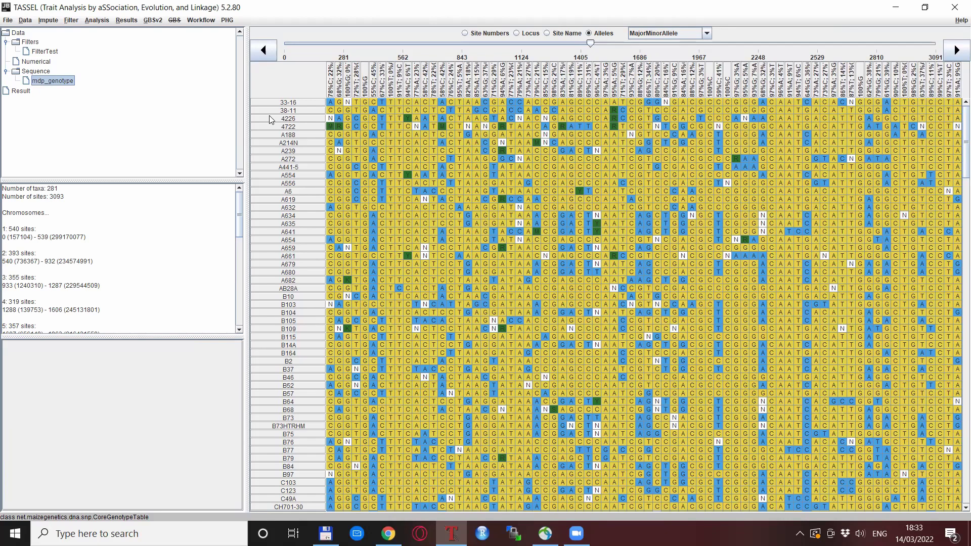
pyautogui.click(54, 52)
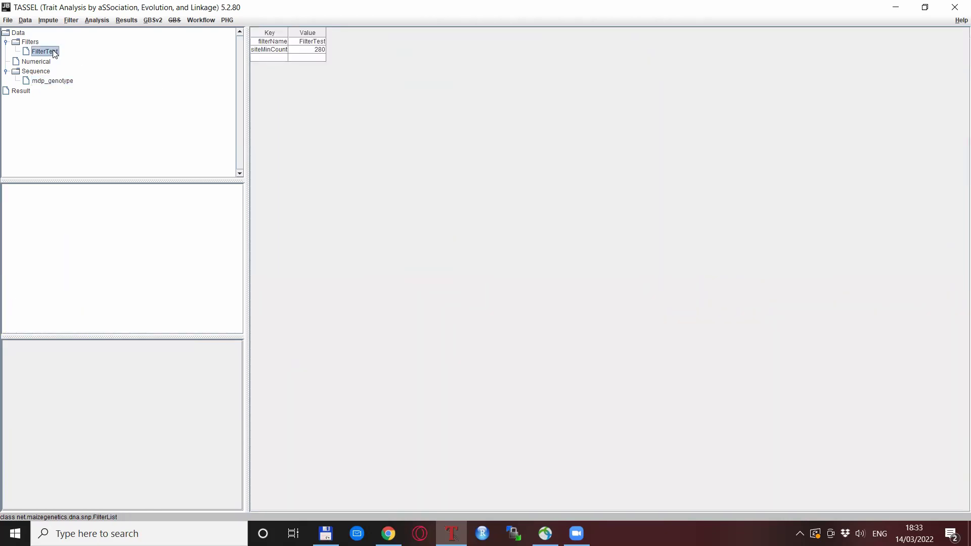
pyautogui.press('Delete')
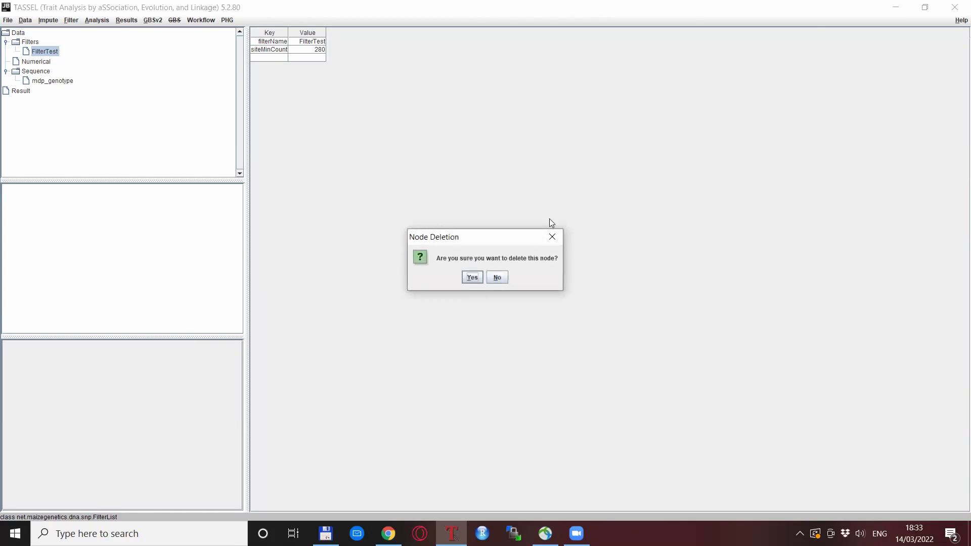
pyautogui.click(470, 277)
# Filter the mdp_genotype sites with Site Min Count 253 and Site Min Allele Freq 0.1, and label the filtered table's sites by alleles
pyautogui.click(64, 74)
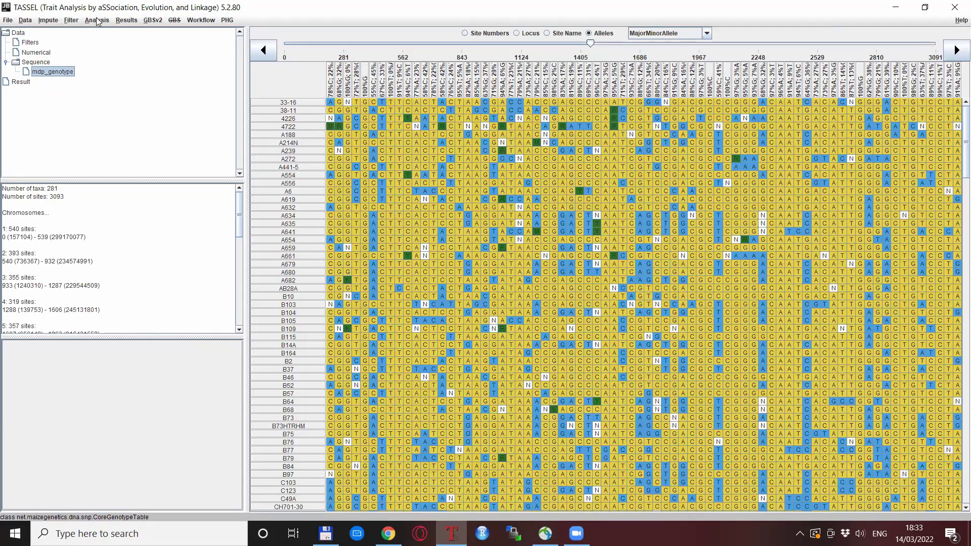
pyautogui.click(75, 22)
pyautogui.click(83, 33)
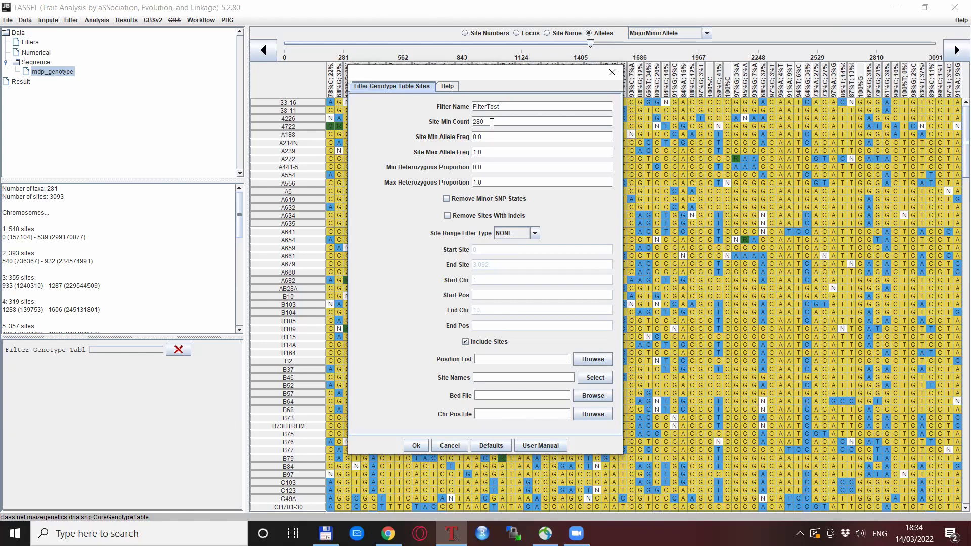
pyautogui.moveTo(497, 123); pyautogui.dragTo(469, 123)
pyautogui.write('253')
pyautogui.moveTo(535, 74); pyautogui.dragTo(497, 108)
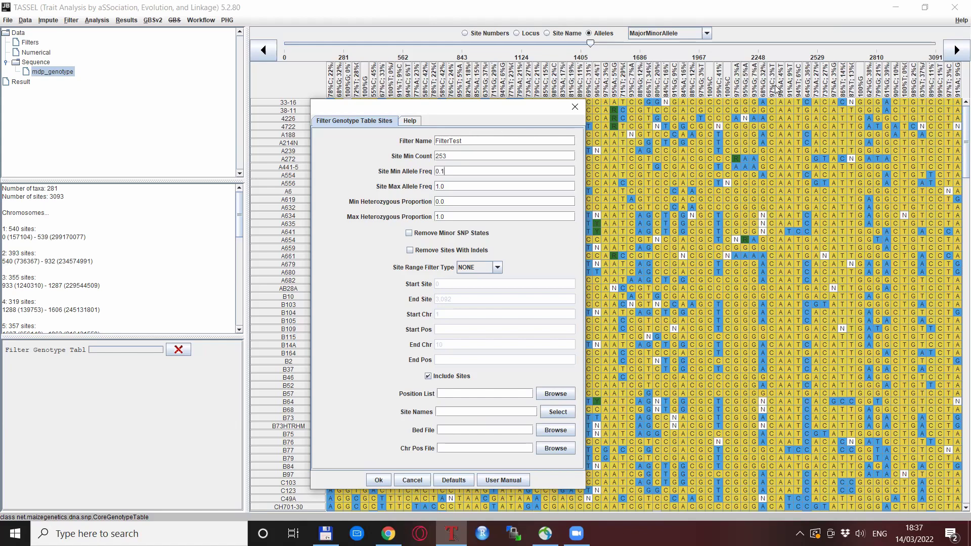
pyautogui.click(377, 480)
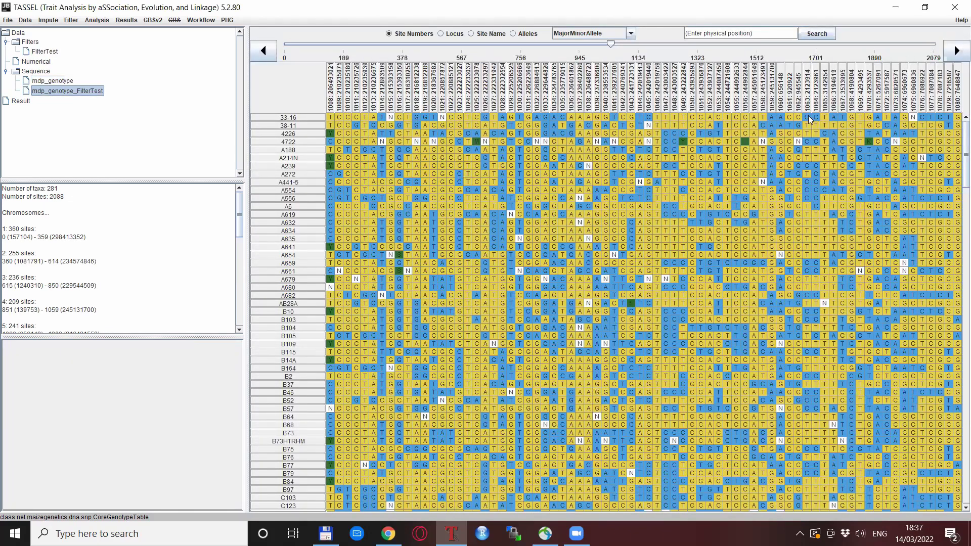
pyautogui.click(512, 34)
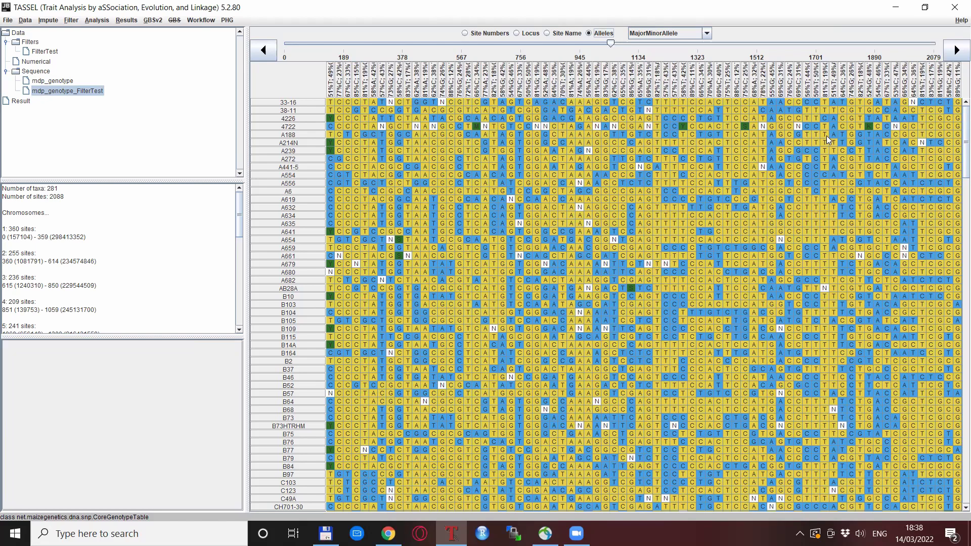
# Reopen the Filter Genotype Table Sites settings for mdp_genotype and read the help on the heterozygous proportion and SNP state parameters
pyautogui.click(57, 81)
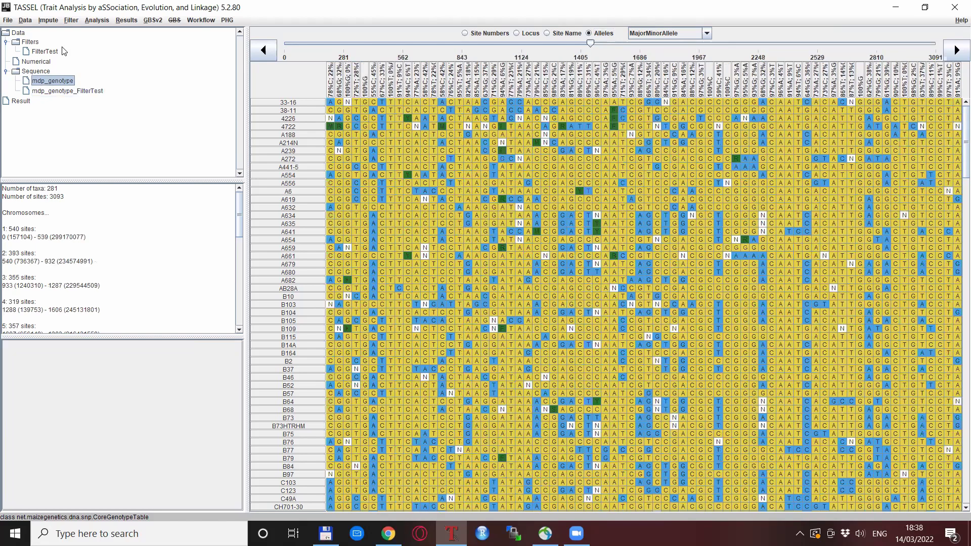
pyautogui.click(69, 20)
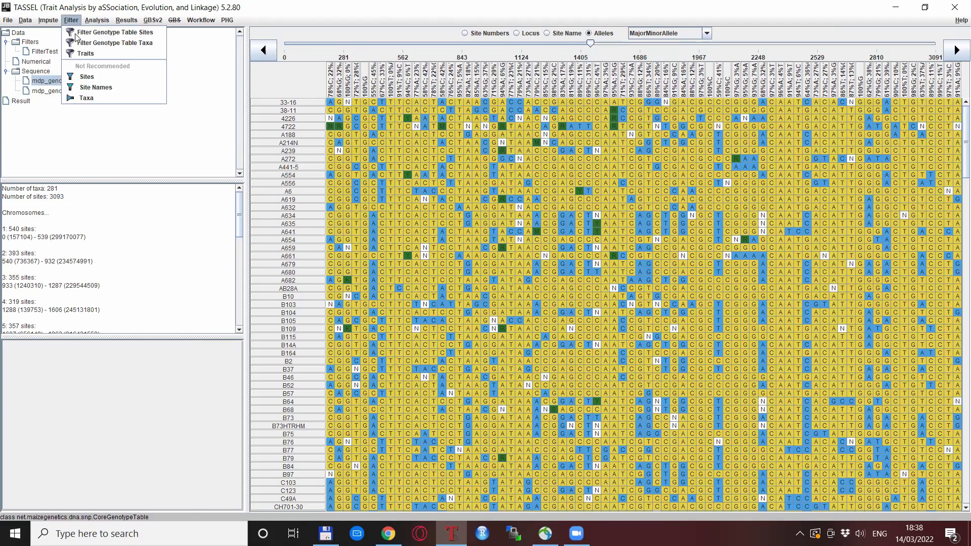
pyautogui.click(79, 33)
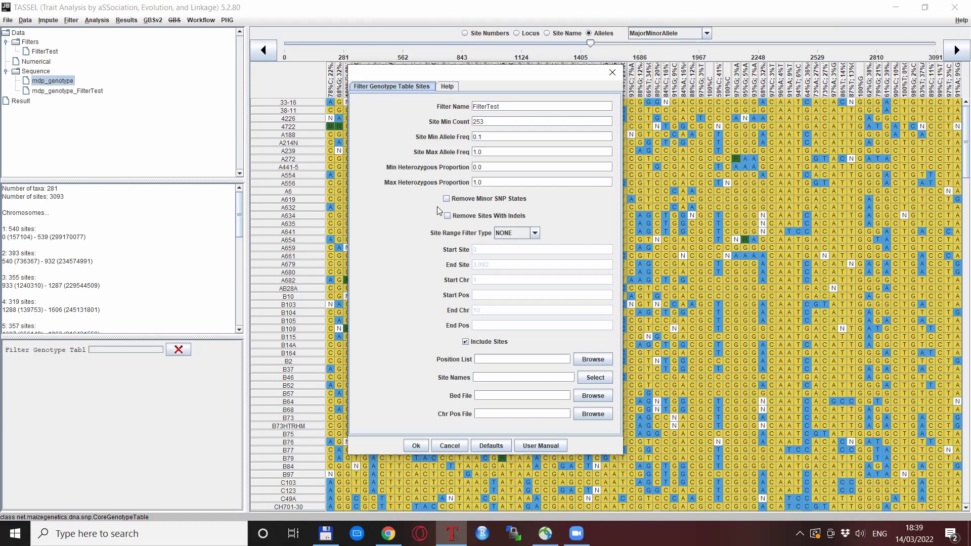
pyautogui.click(447, 87)
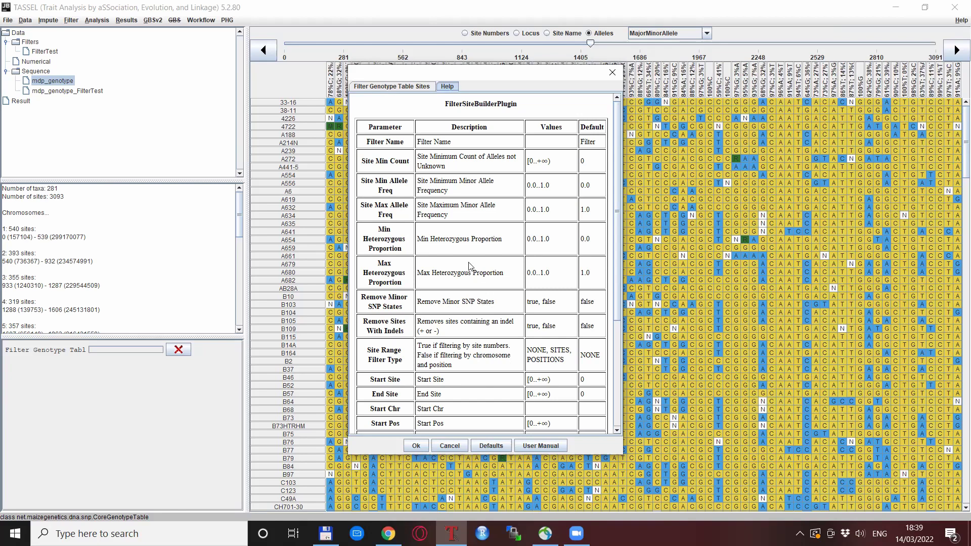
pyautogui.click(384, 86)
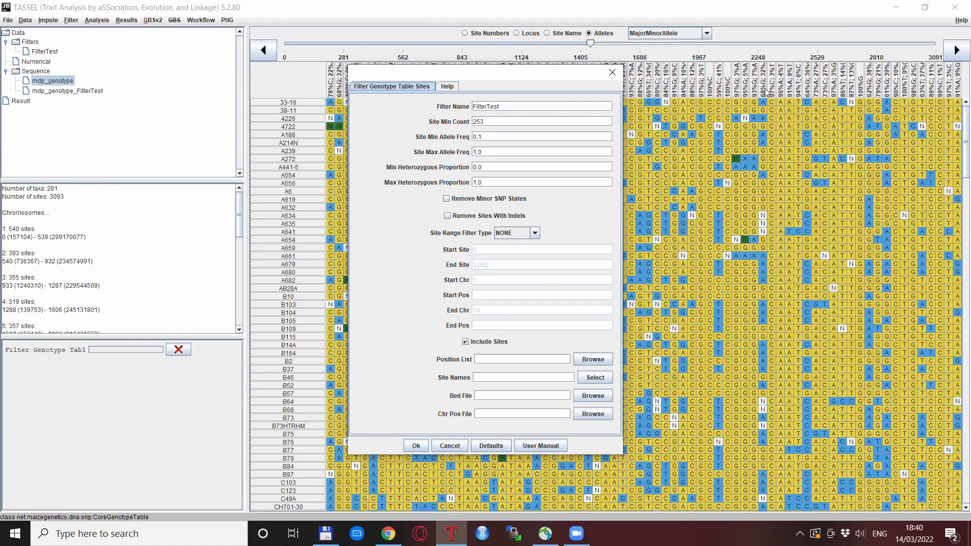
# Try the Remove Minor SNP States and Remove Sites With Indels options, leaving both switched off
pyautogui.click(445, 200)
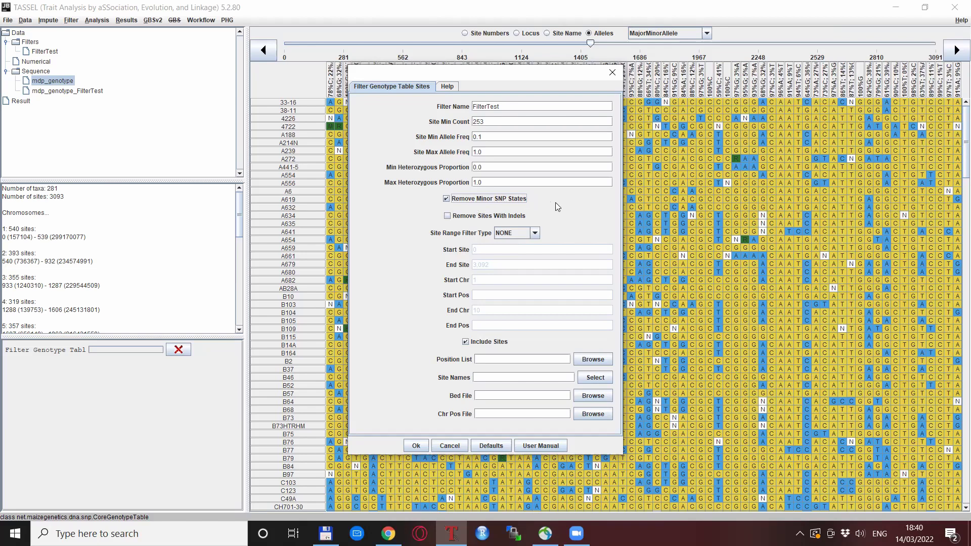
pyautogui.click(456, 200)
pyautogui.click(448, 216)
pyautogui.click(447, 217)
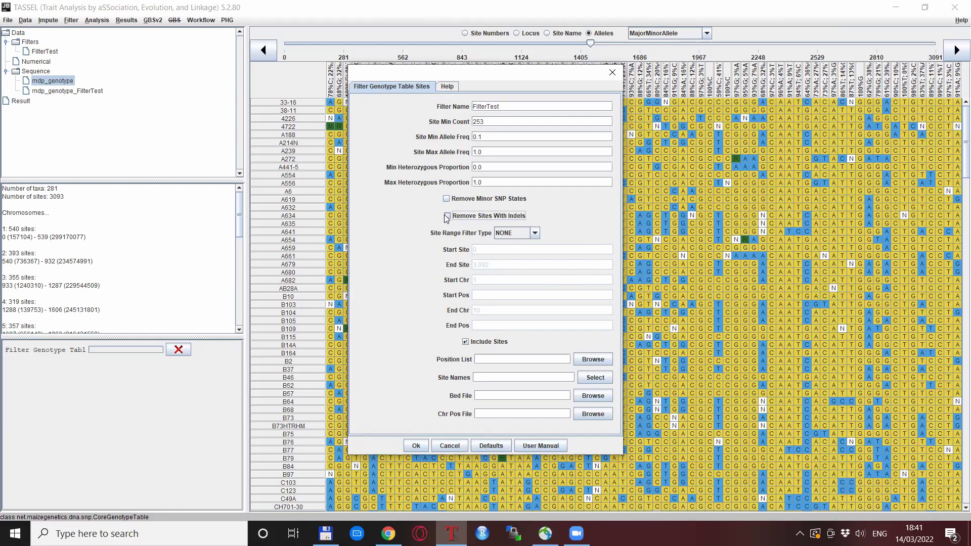
# Review the Site Range Filter Type choices and set the type to SITES, leaving Remove Sites With Indels switched off
pyautogui.click(447, 217)
pyautogui.click(536, 233)
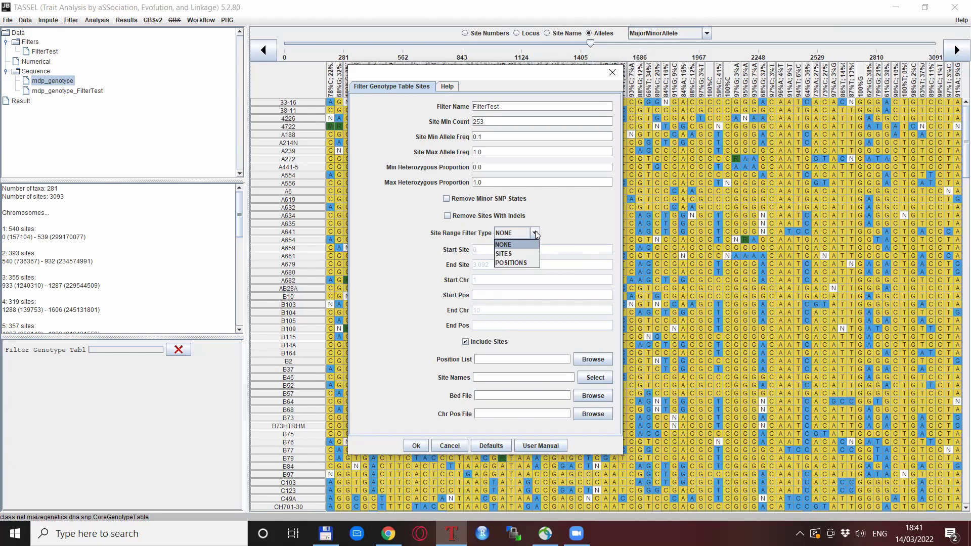
pyautogui.click(537, 234)
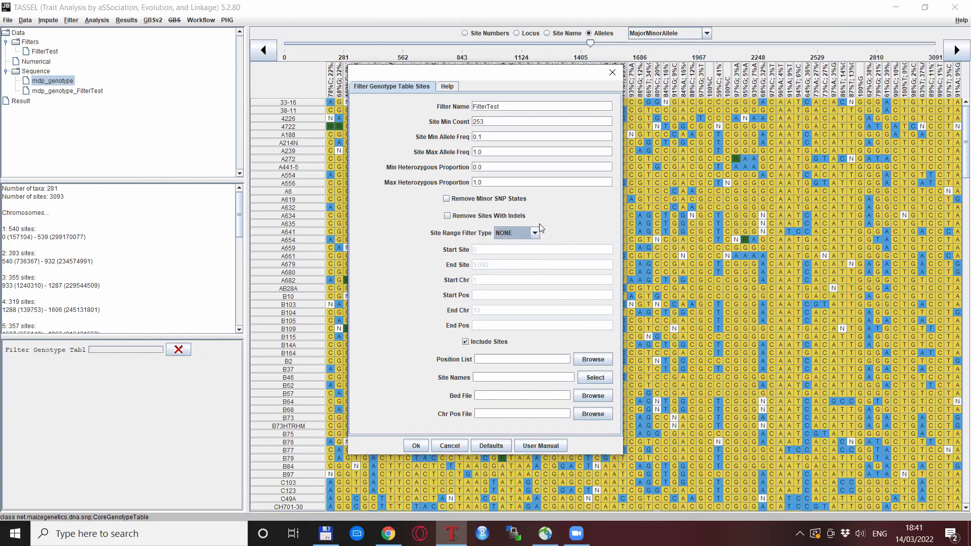
pyautogui.click(524, 232)
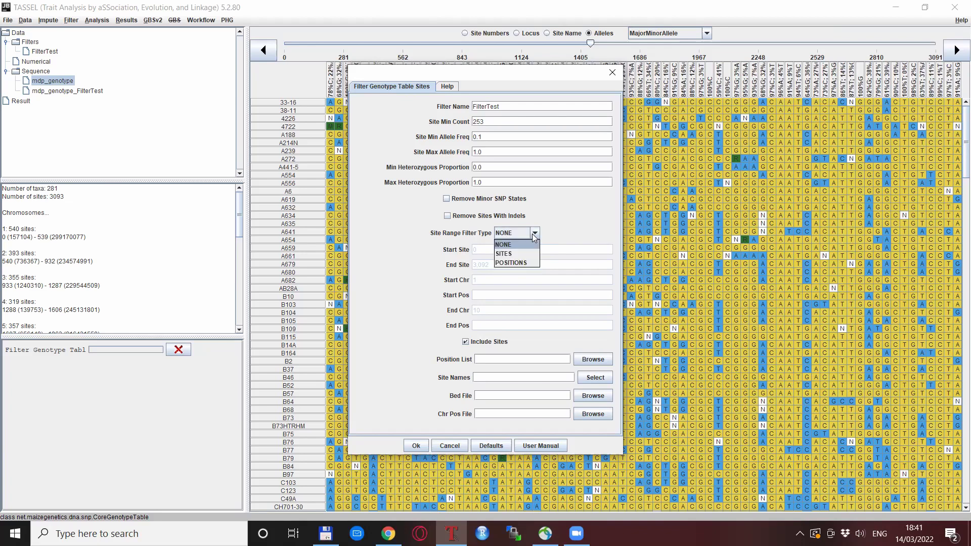
pyautogui.click(507, 257)
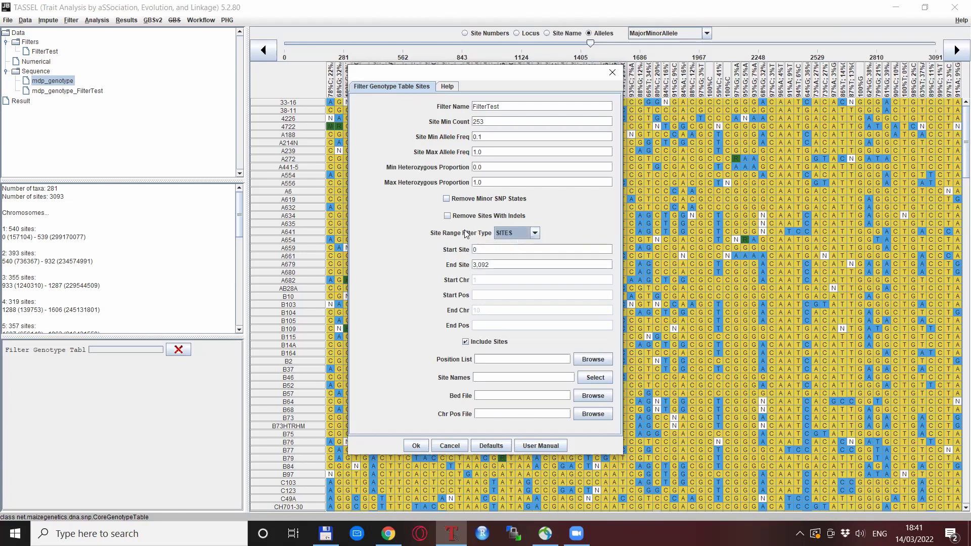
pyautogui.click(524, 236)
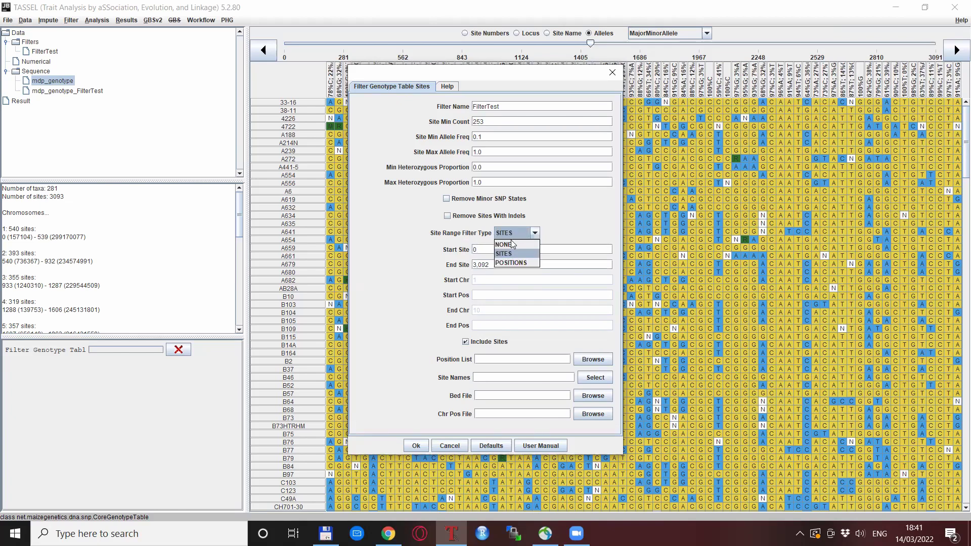
pyautogui.click(502, 256)
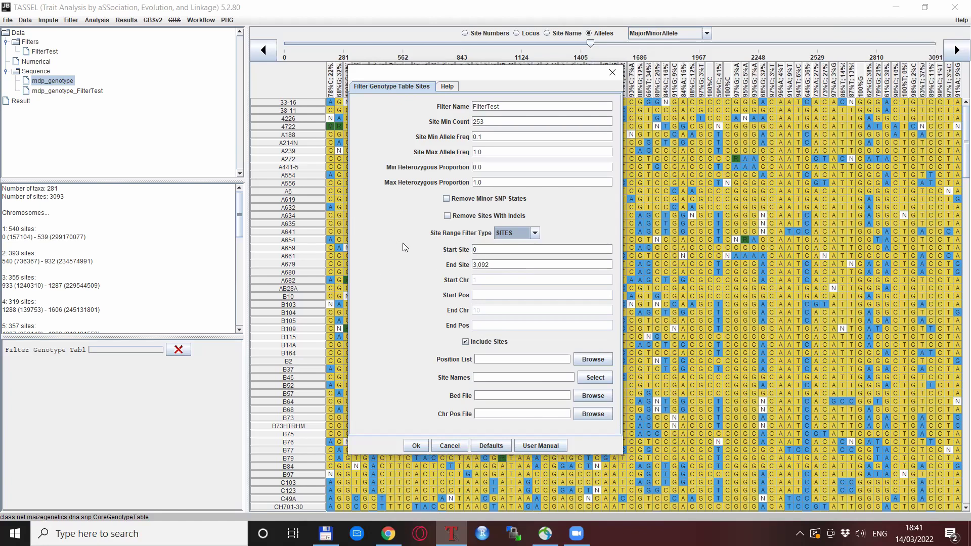
# Restrict the site range to Start Site 99 and End Site 199
pyautogui.click(479, 246)
pyautogui.doubleClick(495, 264)
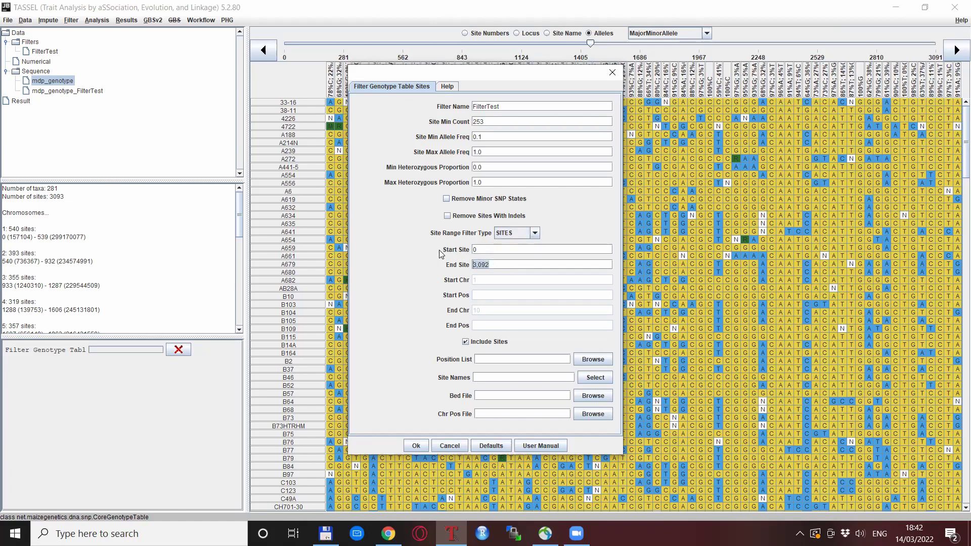
pyautogui.write('99')
pyautogui.moveTo(496, 266); pyautogui.dragTo(472, 253)
pyautogui.write('101')
pyautogui.moveTo(487, 265); pyautogui.dragTo(469, 266)
pyautogui.write('199')
pyautogui.moveTo(472, 250); pyautogui.dragTo(503, 246)
# Change the Site Range Filter Type to POSITIONS and go through its start and end chromosome and position fields
pyautogui.click(536, 231)
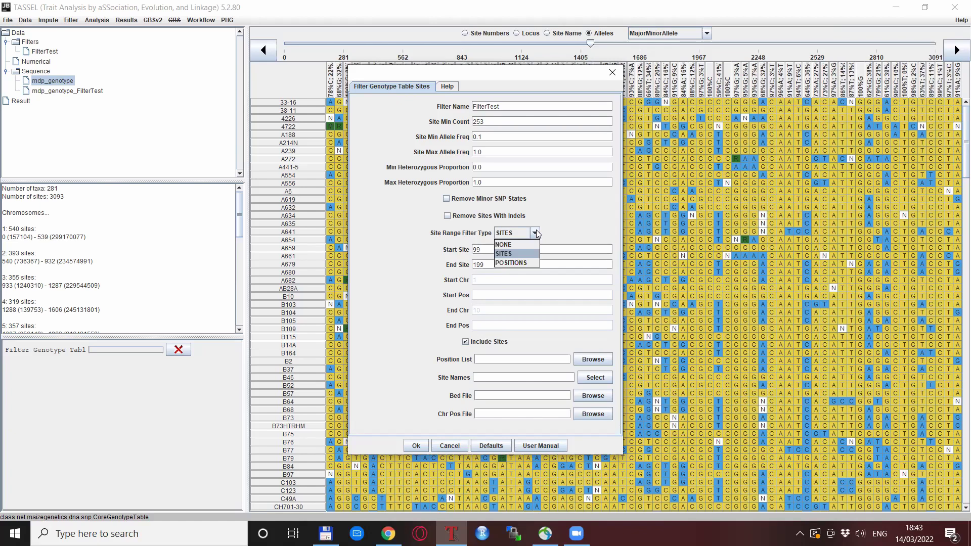
pyautogui.click(531, 262)
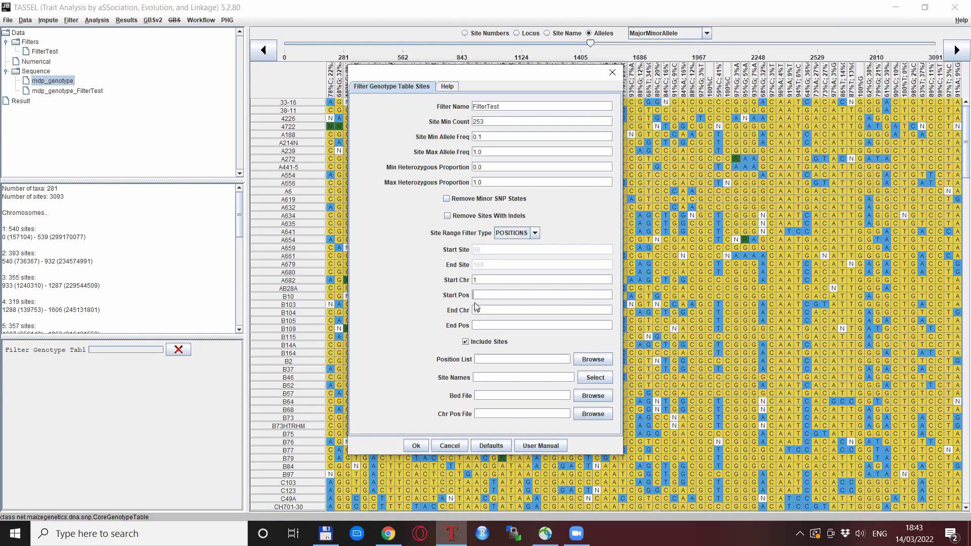
pyautogui.click(485, 325)
# Reset the Site Range Filter Type to NONE and apply the FilterTest site filter to mdp_genotype
pyautogui.click(534, 233)
pyautogui.click(519, 243)
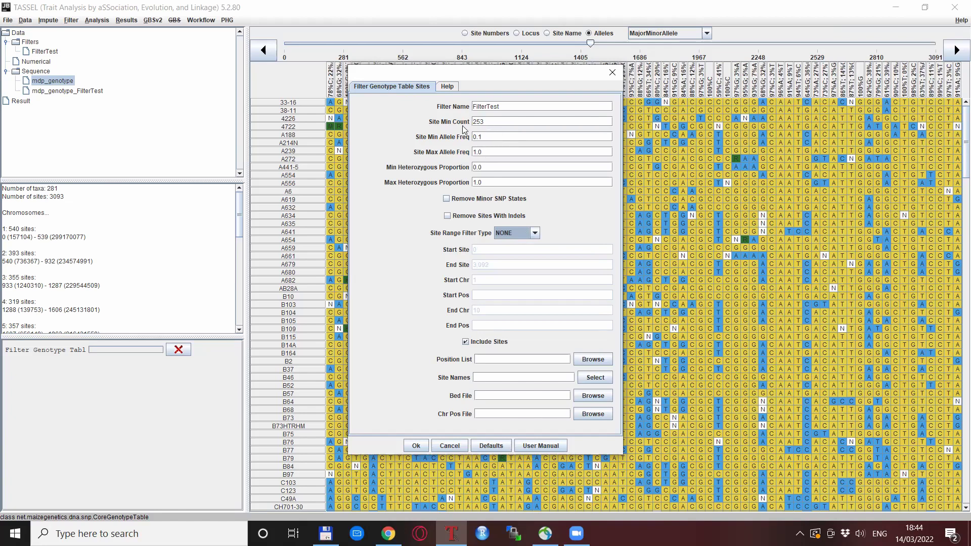
pyautogui.click(413, 446)
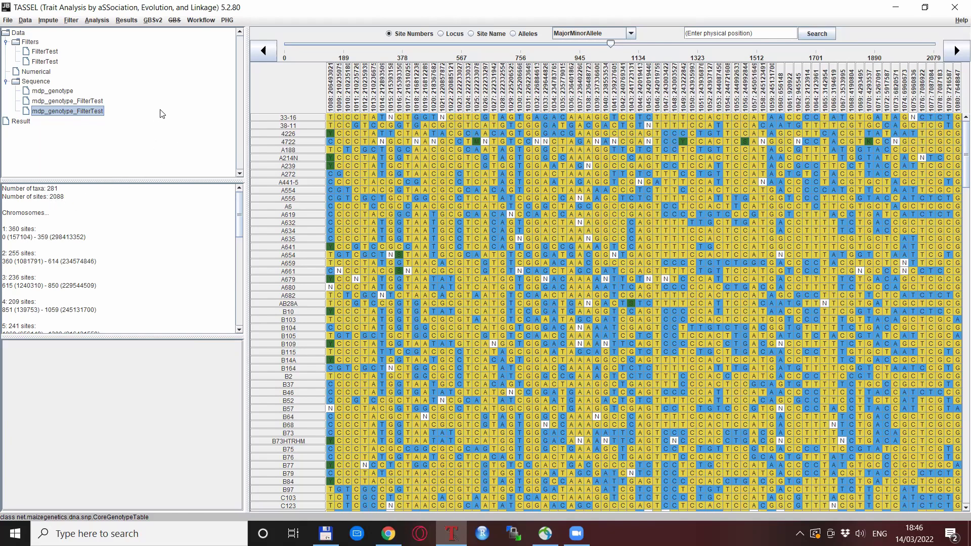
# Open the Filter Genotype Table Taxa settings for the newest mdp_genotype_FilterTest table
pyautogui.click(76, 21)
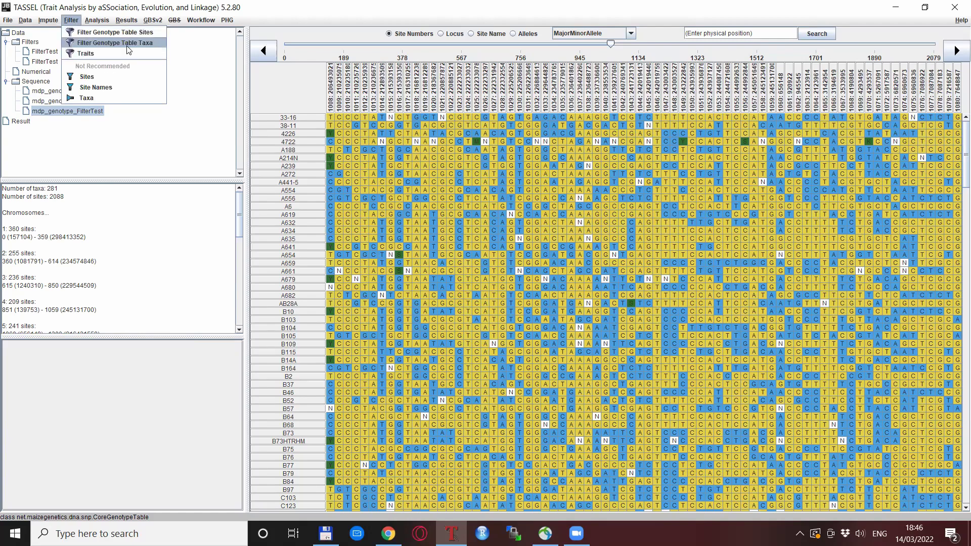
pyautogui.click(97, 122)
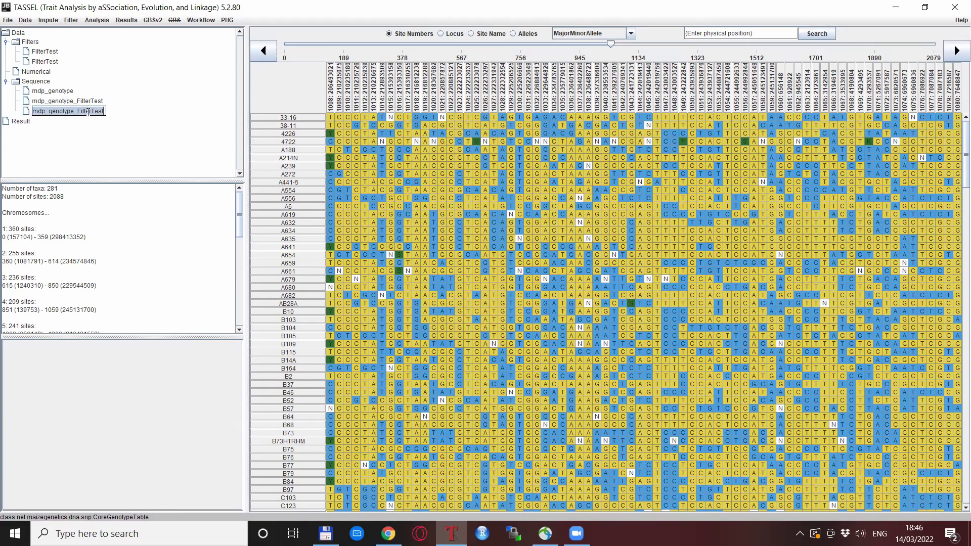
pyautogui.click(143, 122)
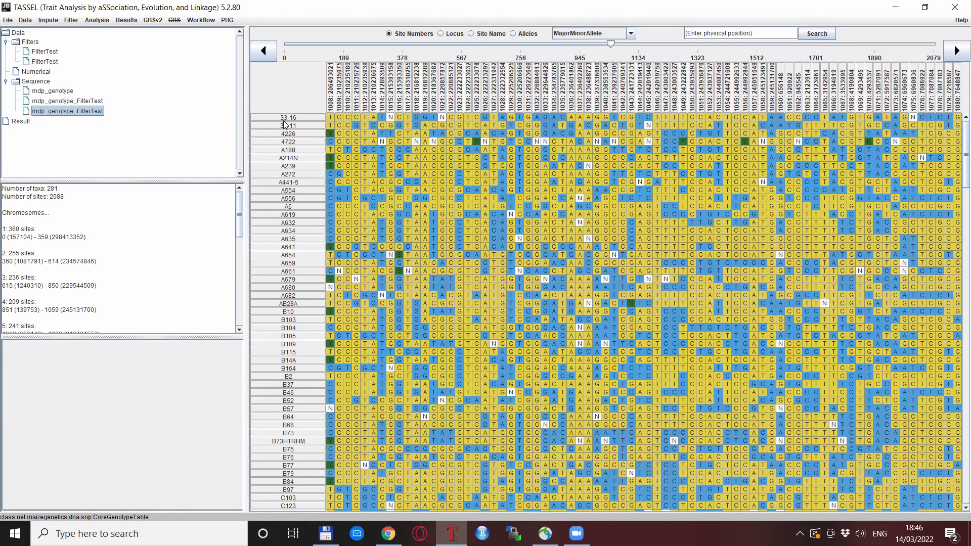
pyautogui.press('F2')
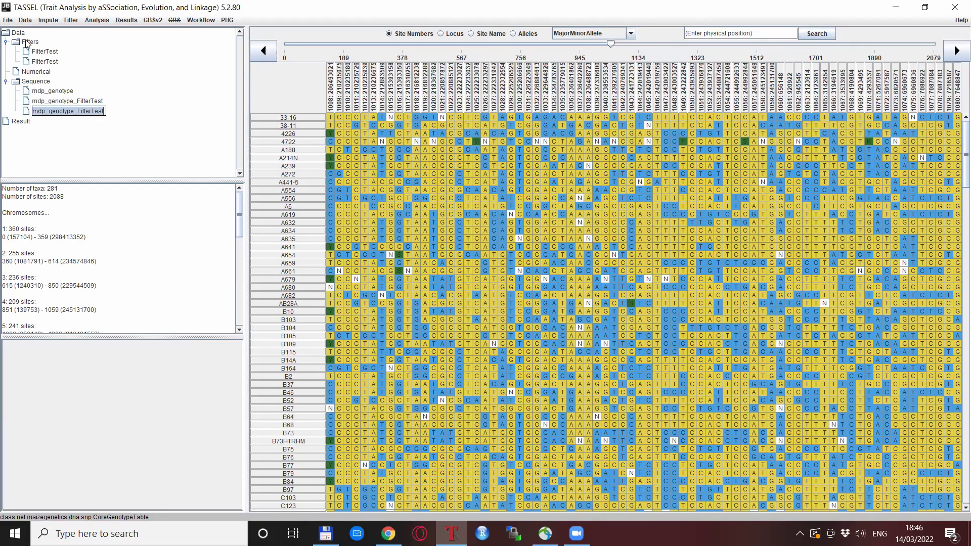
pyautogui.click(71, 20)
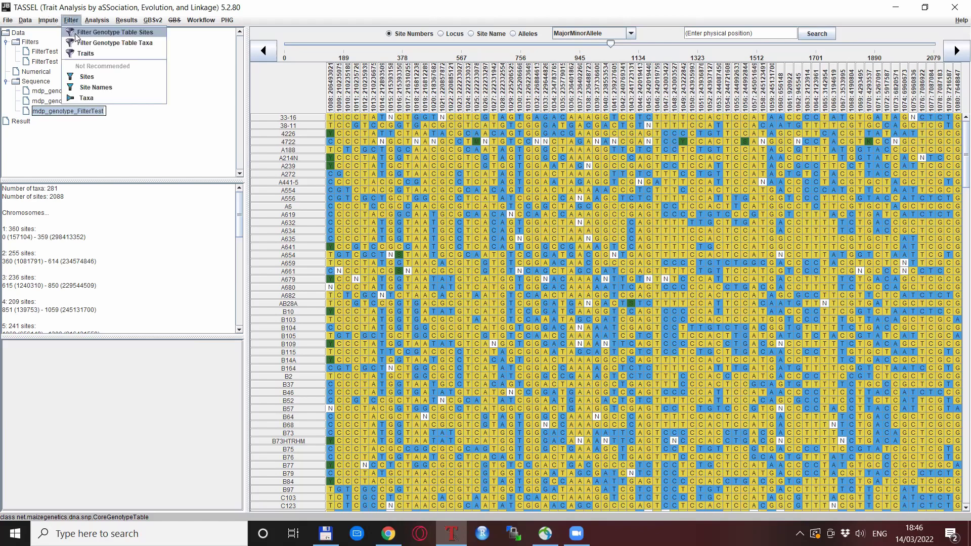
pyautogui.click(99, 45)
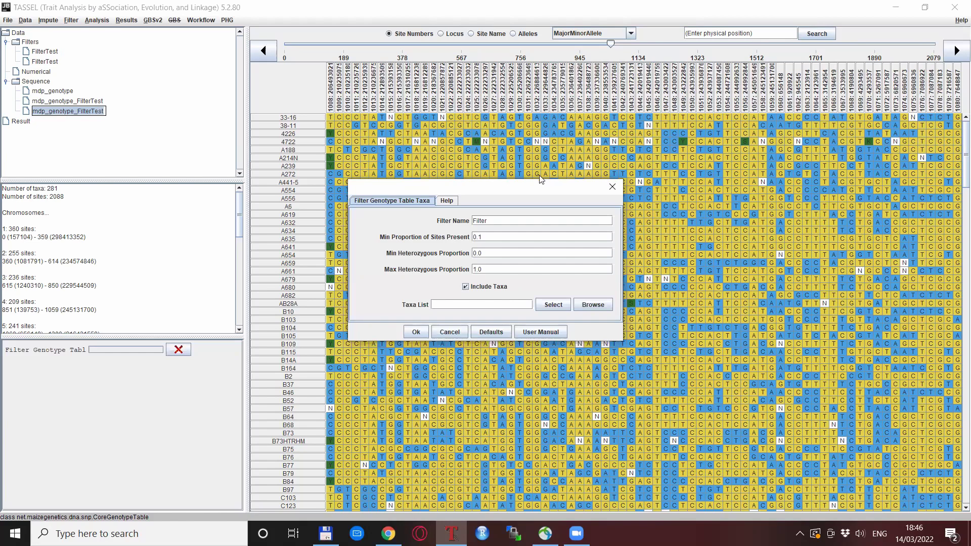
# Read the help on the taxa filter parameters, through to Include Taxa and Taxa List, and return to the settings
pyautogui.moveTo(531, 186); pyautogui.dragTo(548, 170)
pyautogui.click(464, 184)
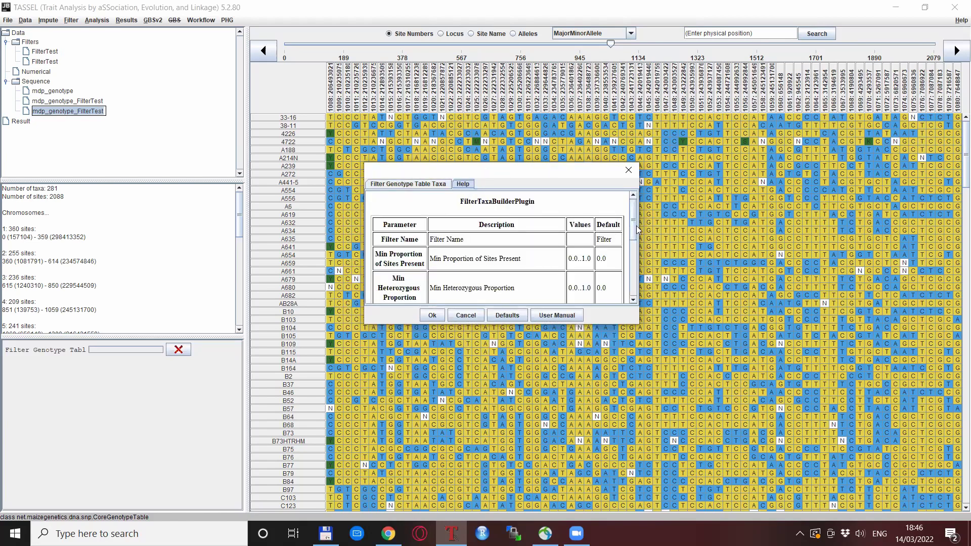
pyautogui.moveTo(633, 221); pyautogui.dragTo(635, 236)
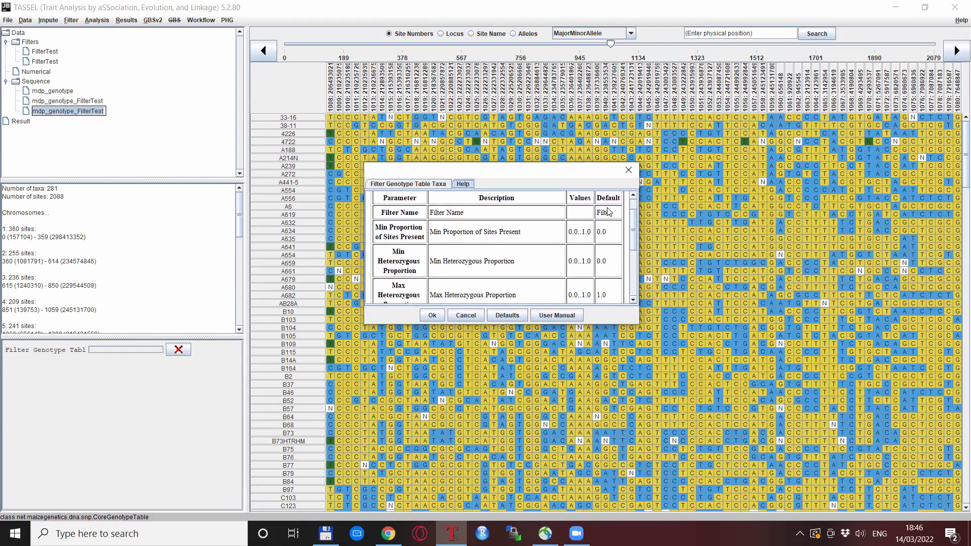
pyautogui.moveTo(635, 223); pyautogui.dragTo(651, 262)
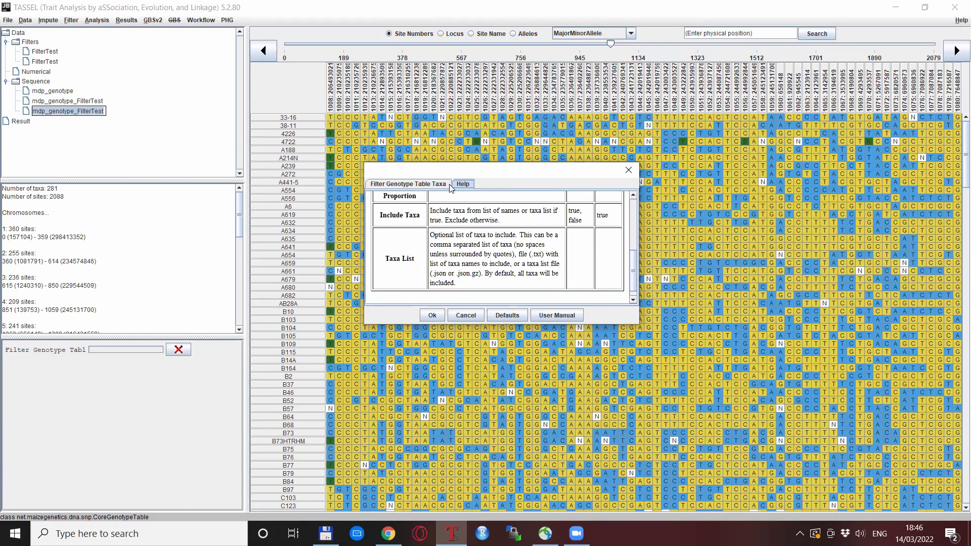
pyautogui.click(405, 185)
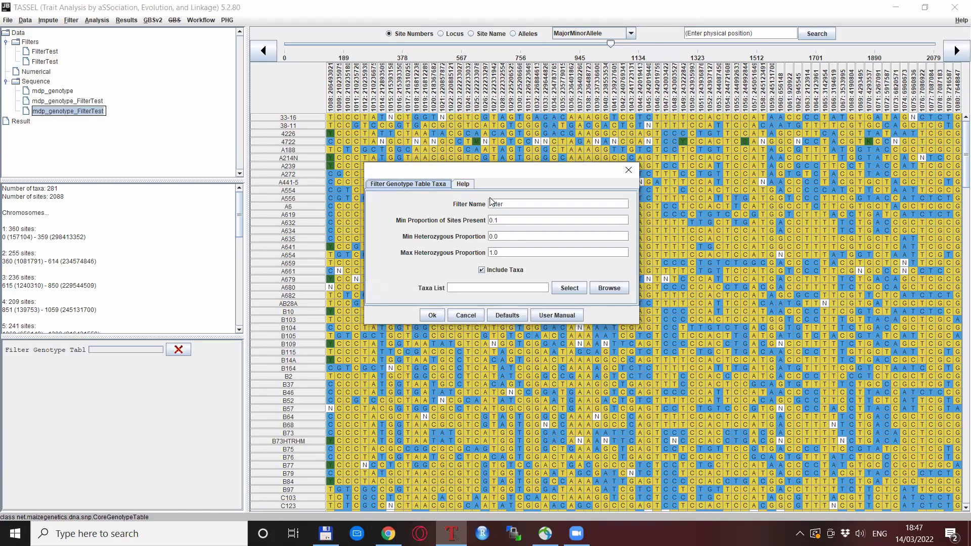
# Name the taxa filter FilterGenTaxa and try a Min Proportion of Sites Present of 0.2 before restoring 0.1
pyautogui.click(526, 204)
pyautogui.write('enTaxa')
pyautogui.click(503, 219)
pyautogui.press('BackSpace')
pyautogui.write('2')
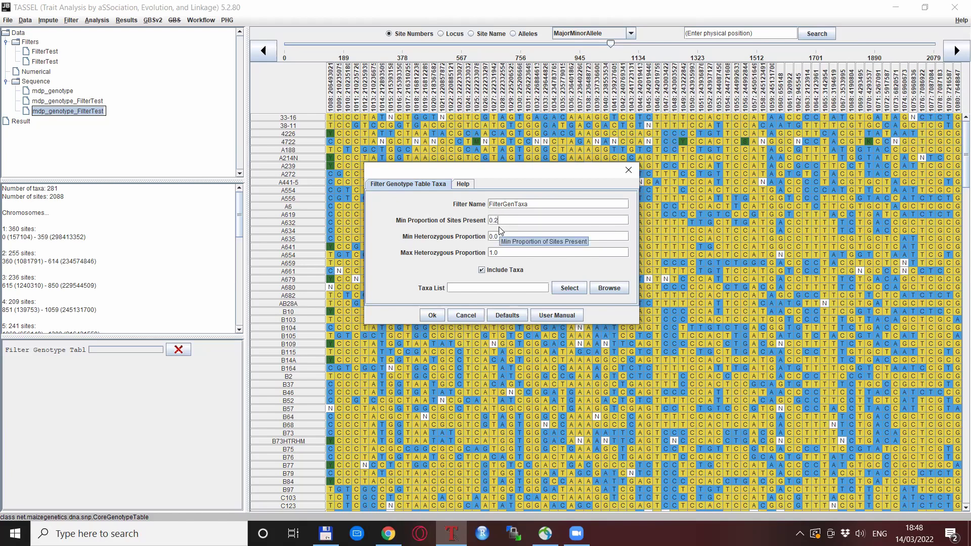
pyautogui.press('BackSpace')
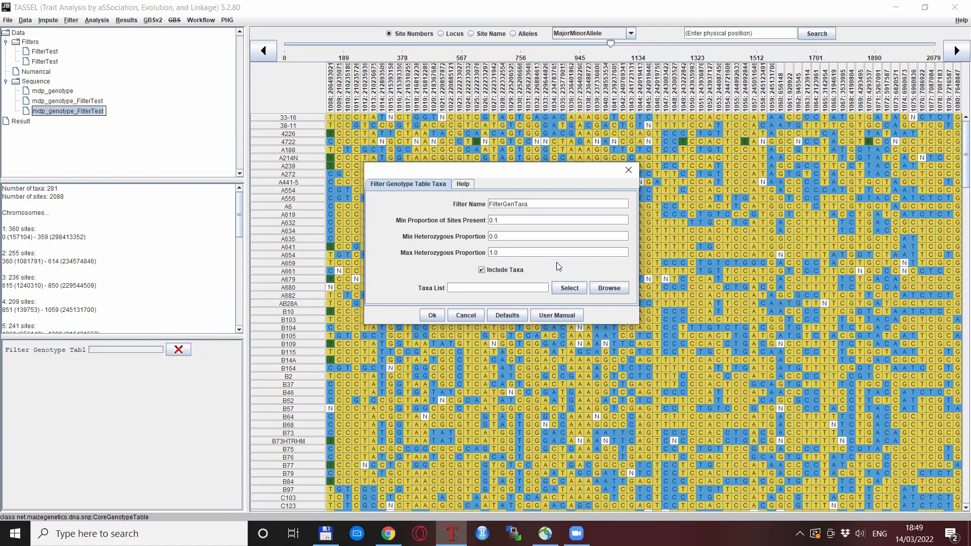
# Try the Include Taxa option and apply the FilterGenTaxa filter to the mdp_genotype_FilterTest table
pyautogui.click(482, 269)
pyautogui.click(427, 312)
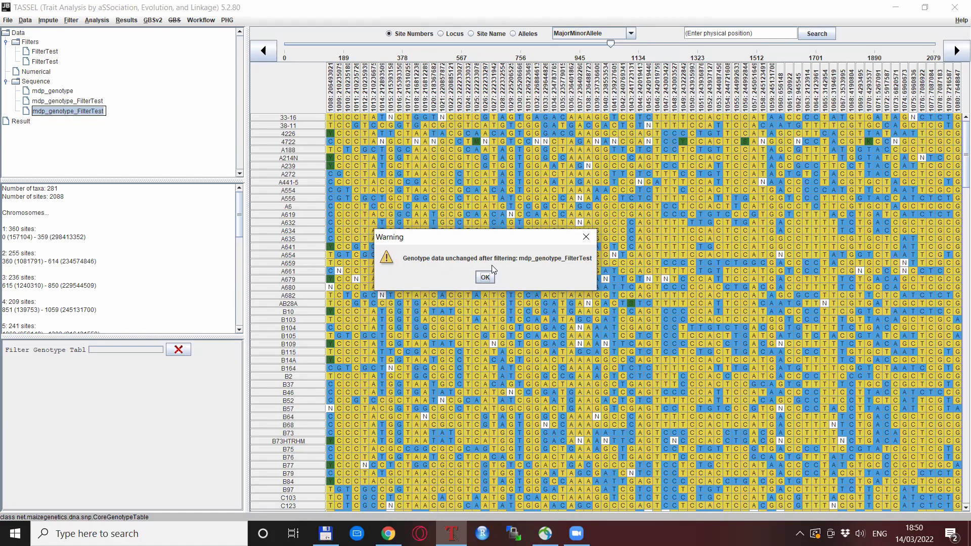
pyautogui.click(485, 278)
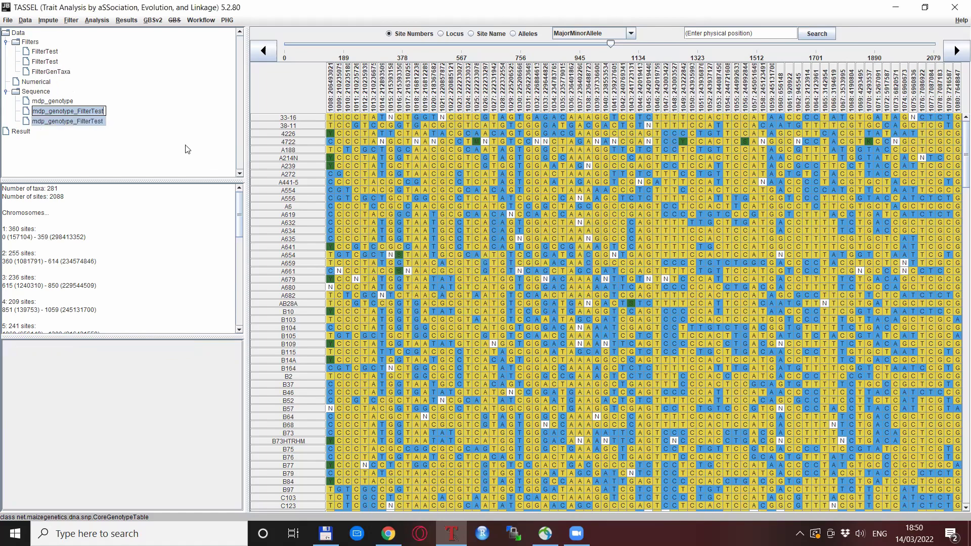